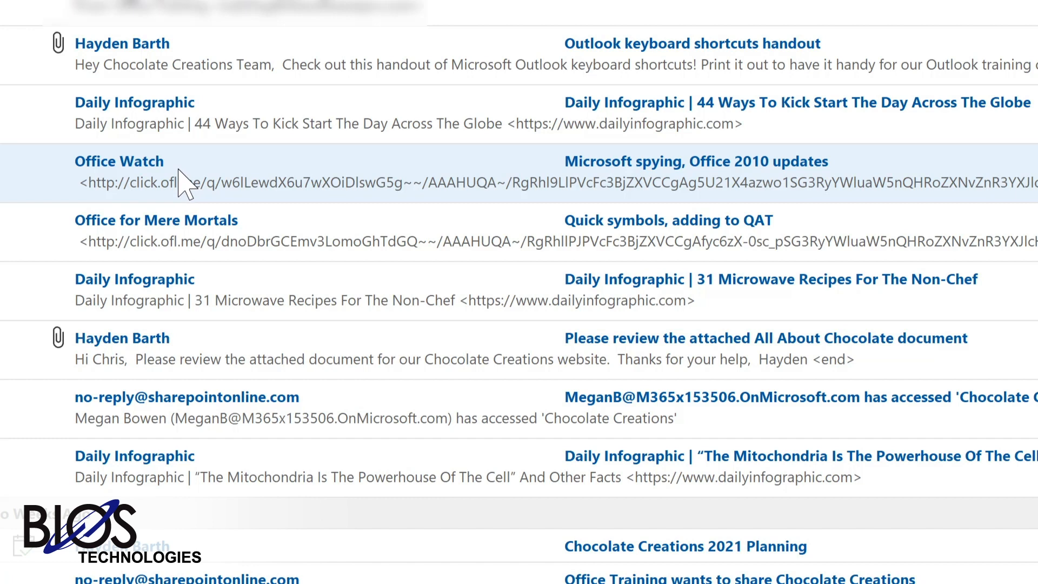
Start a new rule from the Office Watch message "Microsoft spying, Office 2010 updates" with the condition From Office Watch.
{"action": "right_click", "coordinate": [189, 169]}
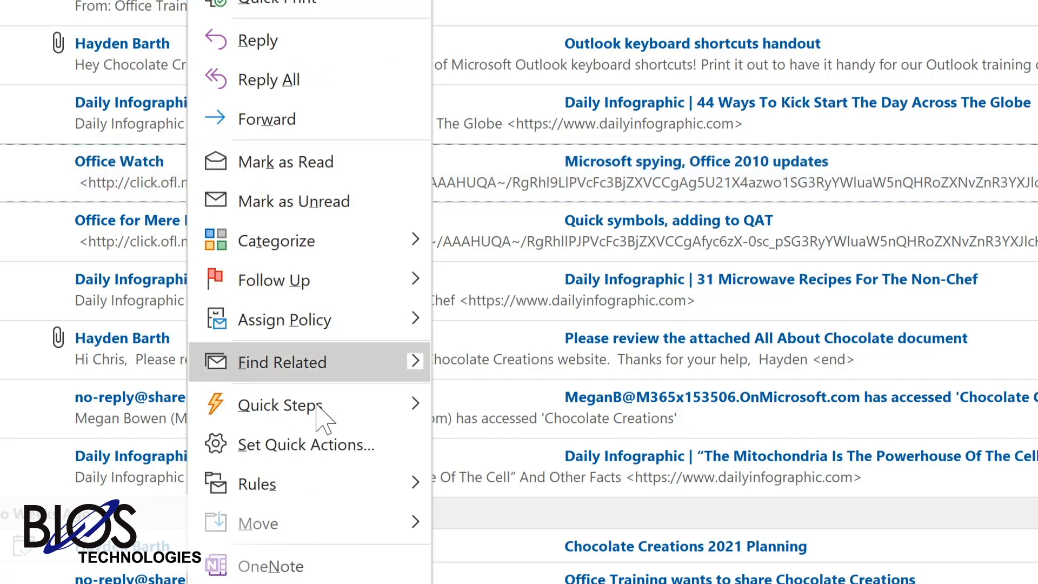
{"action": "mouse_move", "coordinate": [324, 487]}
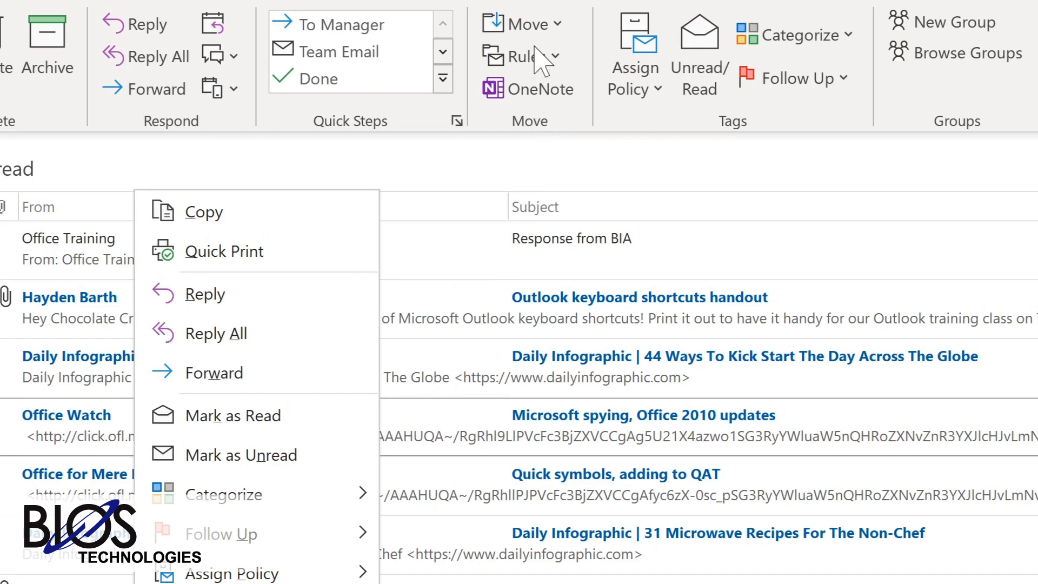
{"action": "left_click", "coordinate": [552, 56]}
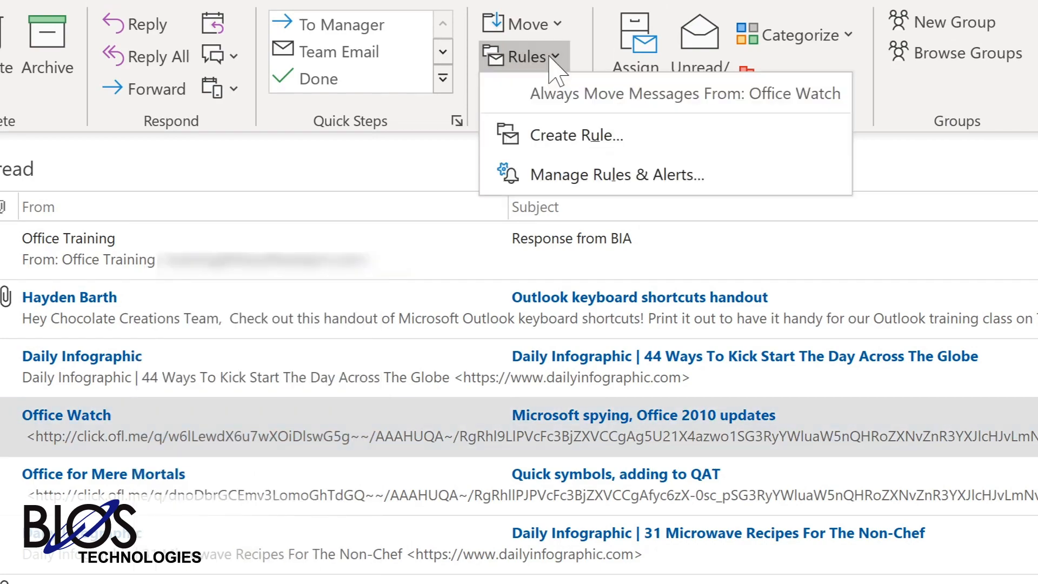
{"action": "left_click", "coordinate": [543, 132]}
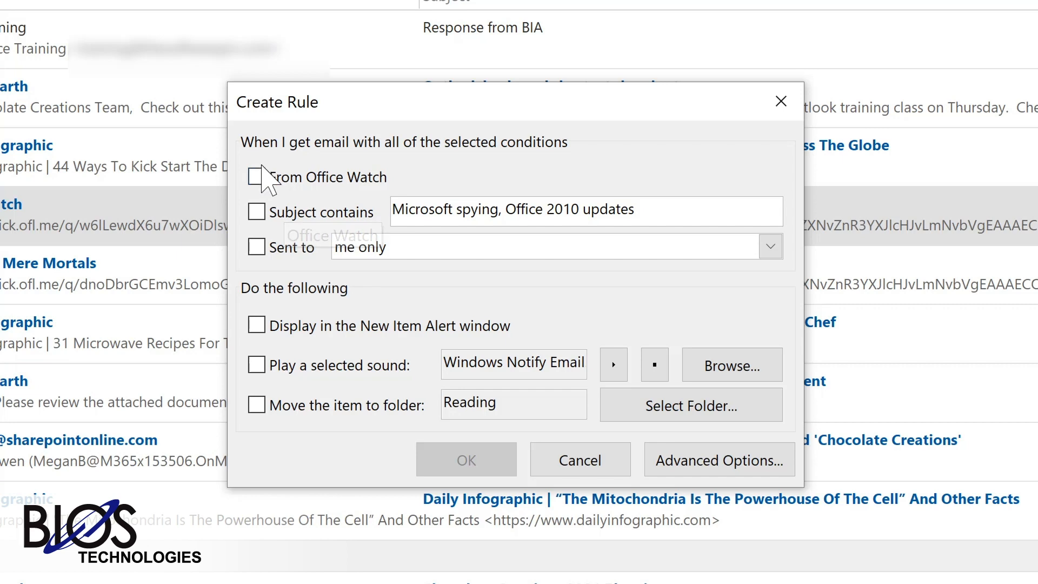
{"action": "left_click", "coordinate": [259, 179]}
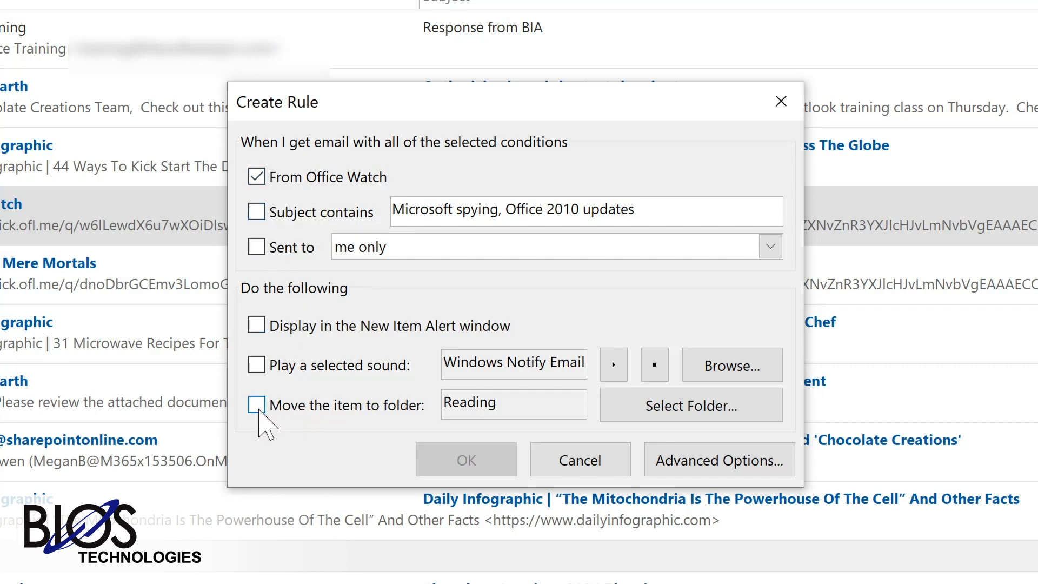
Set the rule to move matching messages to the Tech Newsletters folder under the Inbox.
{"action": "left_click", "coordinate": [258, 407]}
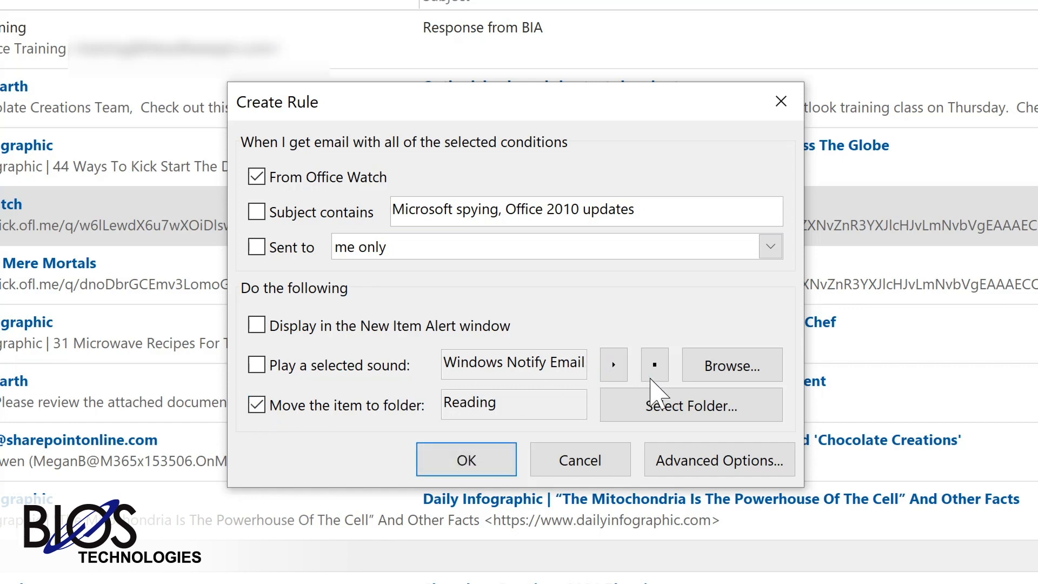
{"action": "left_click", "coordinate": [666, 404]}
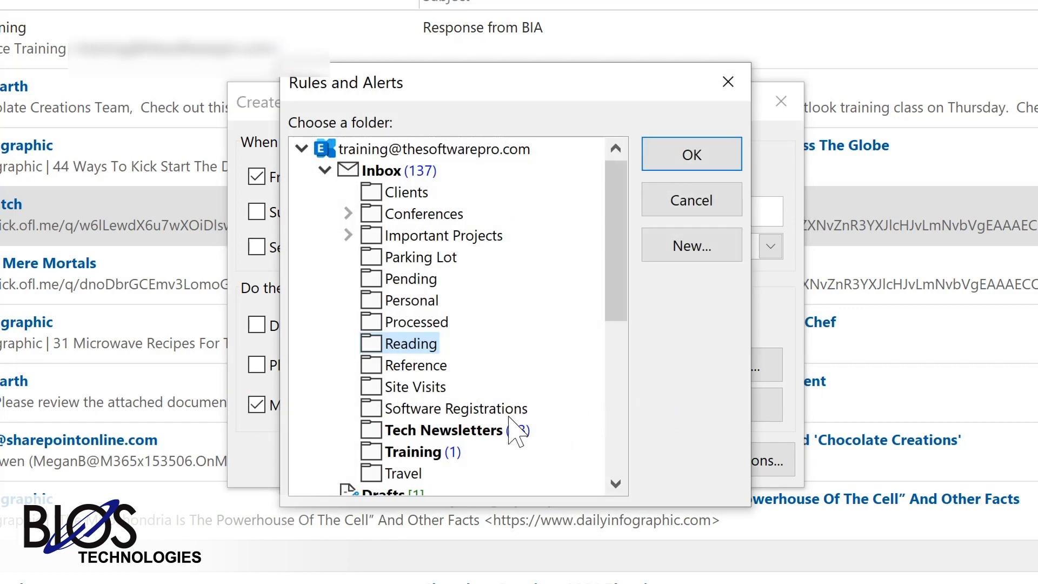
{"action": "left_click", "coordinate": [427, 430]}
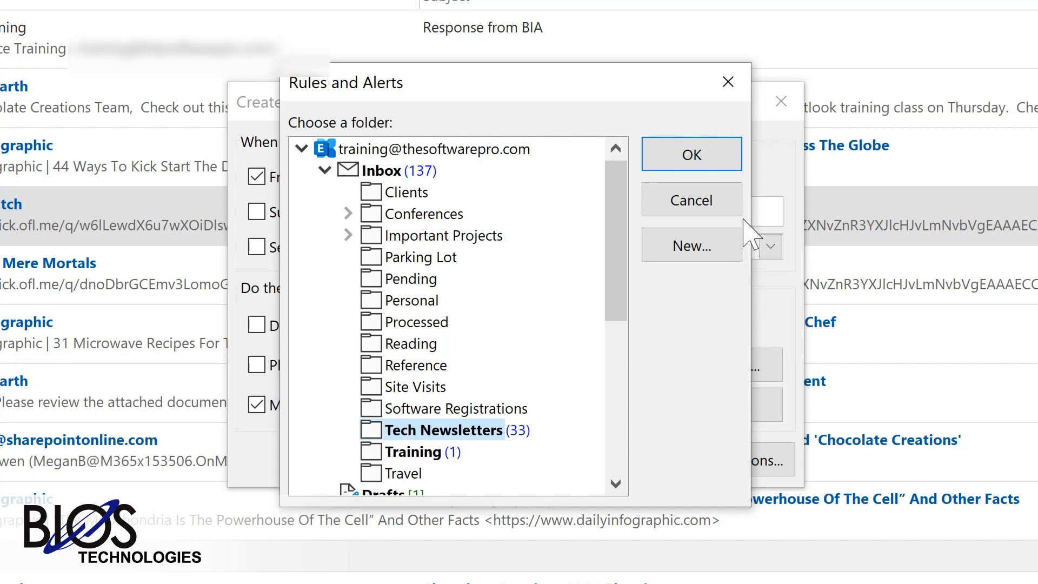
{"action": "left_click", "coordinate": [691, 155]}
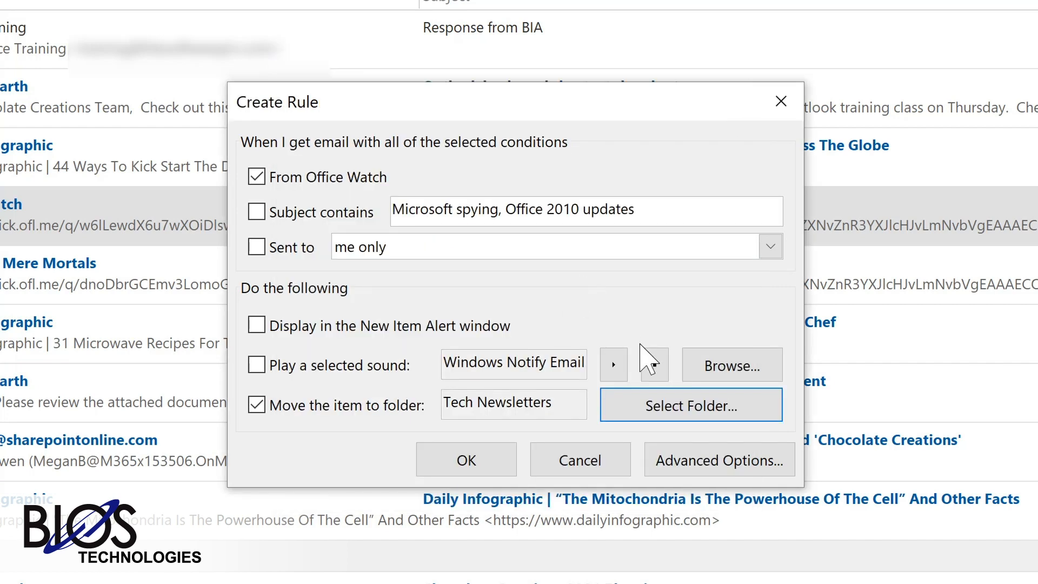
Go through the rule's advanced options without adding conditions, actions or exceptions, and finish it with running on messages already in the Inbox enabled.
{"action": "left_click", "coordinate": [757, 462]}
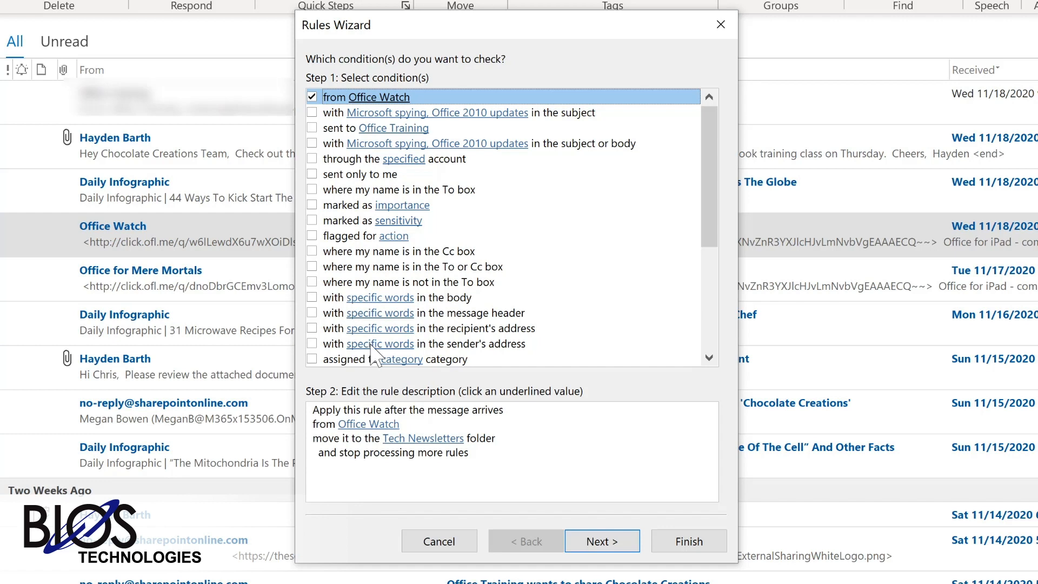
{"action": "left_click", "coordinate": [600, 540]}
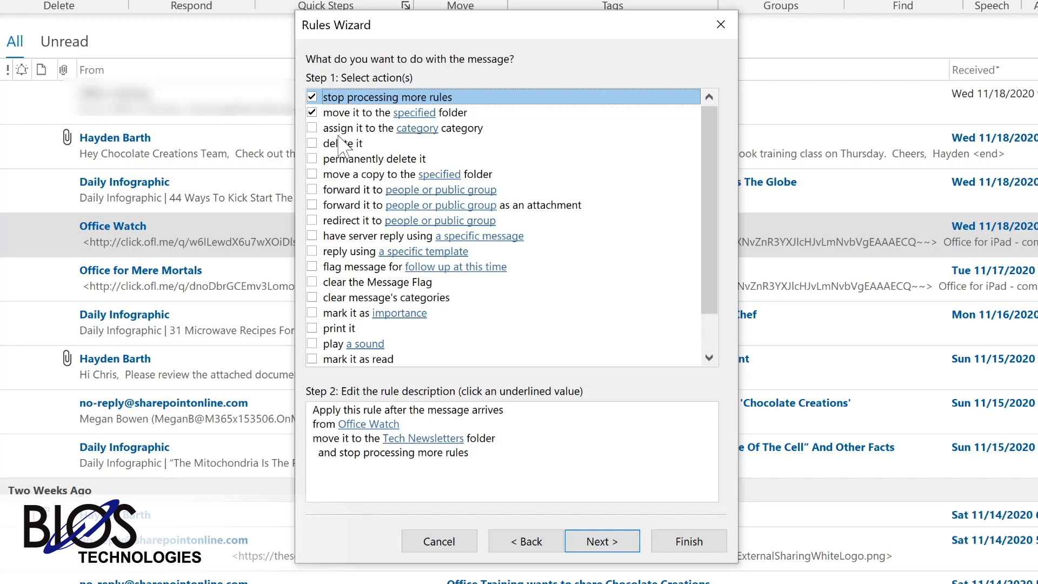
{"action": "left_click", "coordinate": [598, 548]}
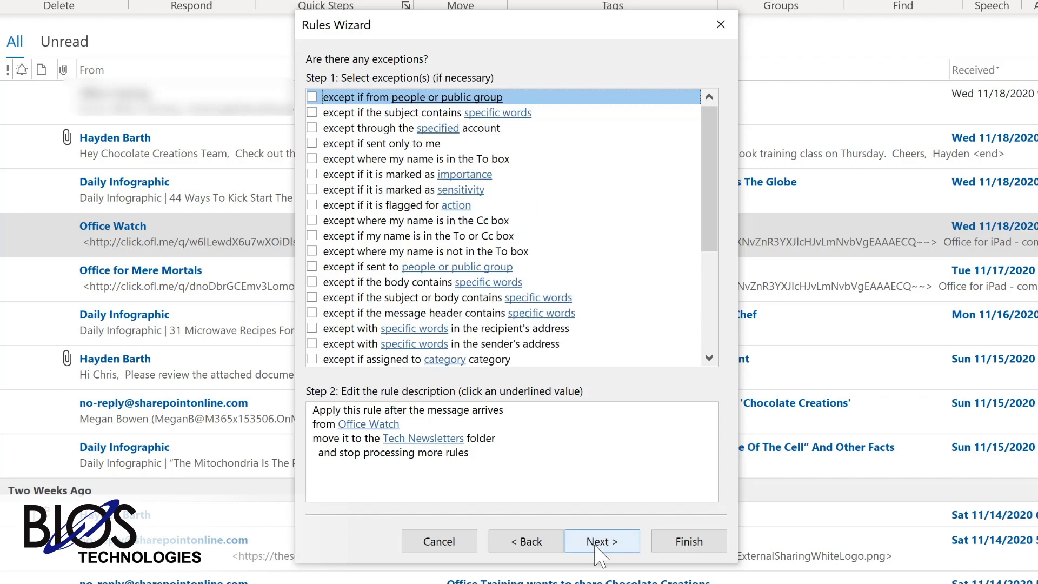
{"action": "left_click", "coordinate": [599, 546]}
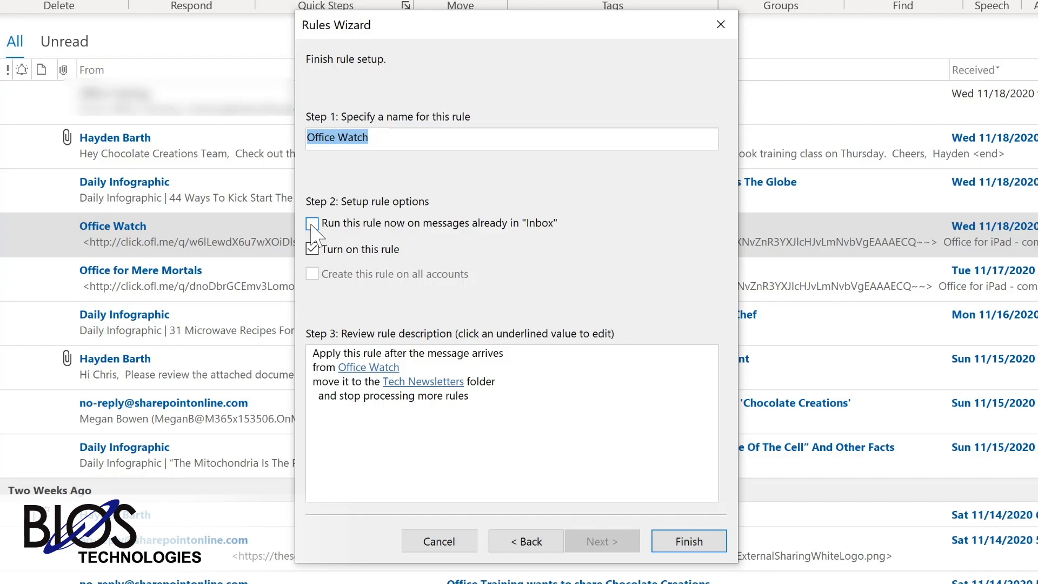
{"action": "left_click", "coordinate": [312, 224]}
{"action": "left_click", "coordinate": [680, 549]}
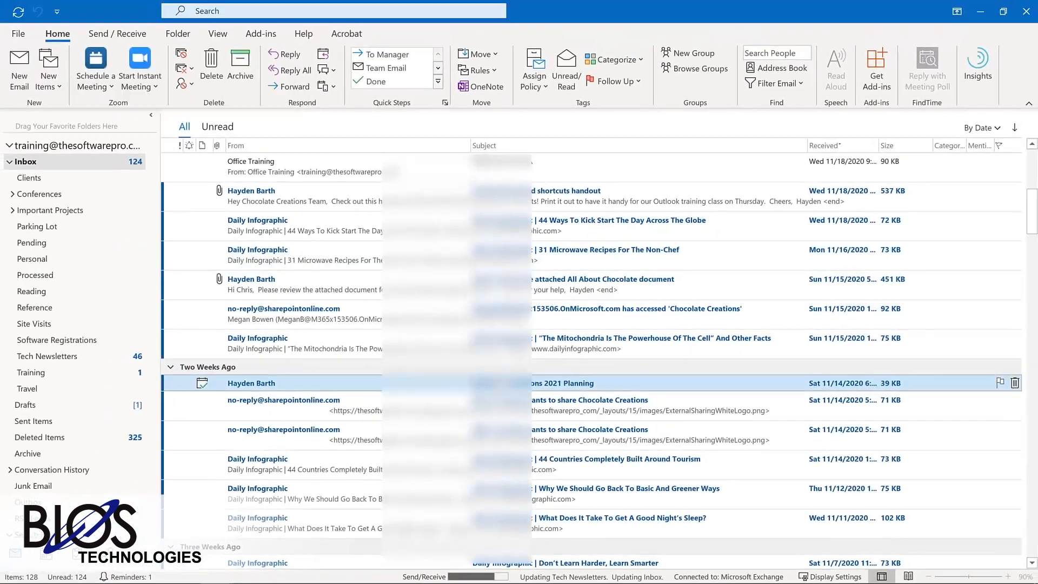
View the messages in the Tech Newsletters folder and open the management window for rules and alerts.
{"action": "left_click", "coordinate": [80, 363]}
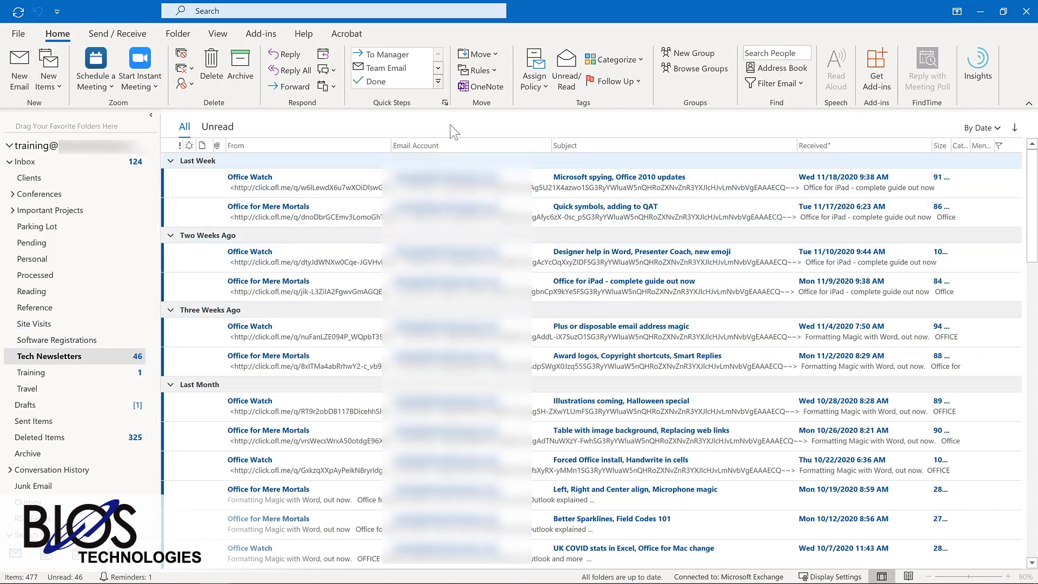
{"action": "left_click", "coordinate": [489, 73]}
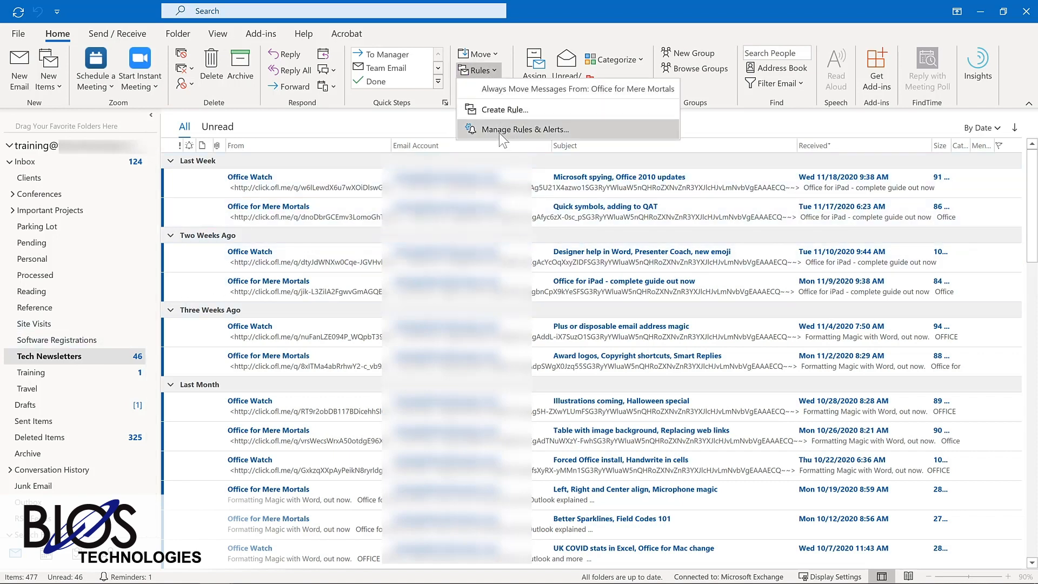
{"action": "left_click", "coordinate": [498, 128]}
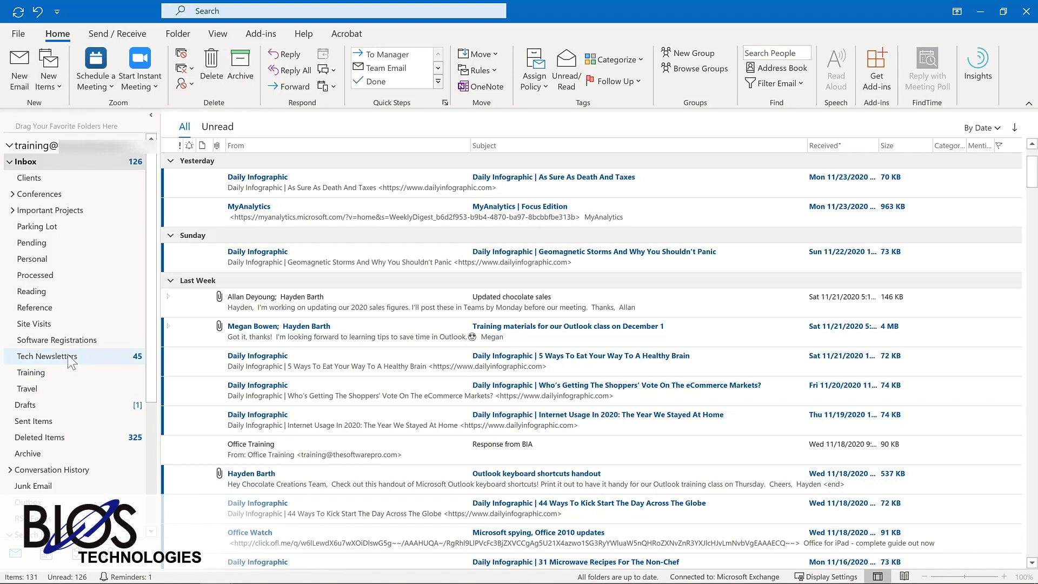
Add the Tech Newsletters, Training and Important Projects folders to Favorites.
{"action": "left_click_drag", "start_coordinate": [72, 361], "coordinate": [72, 129]}
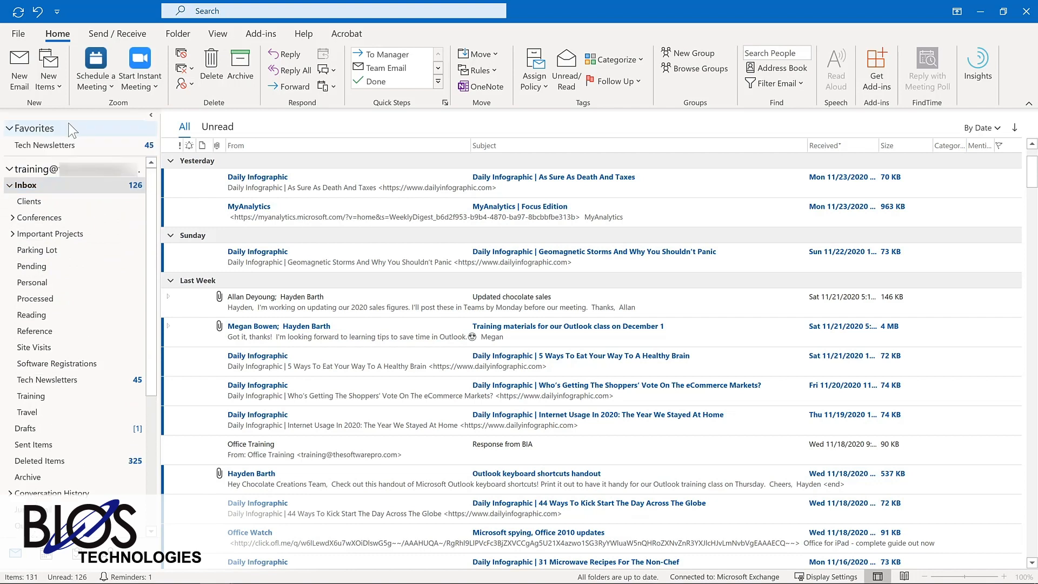
{"action": "right_click", "coordinate": [53, 397]}
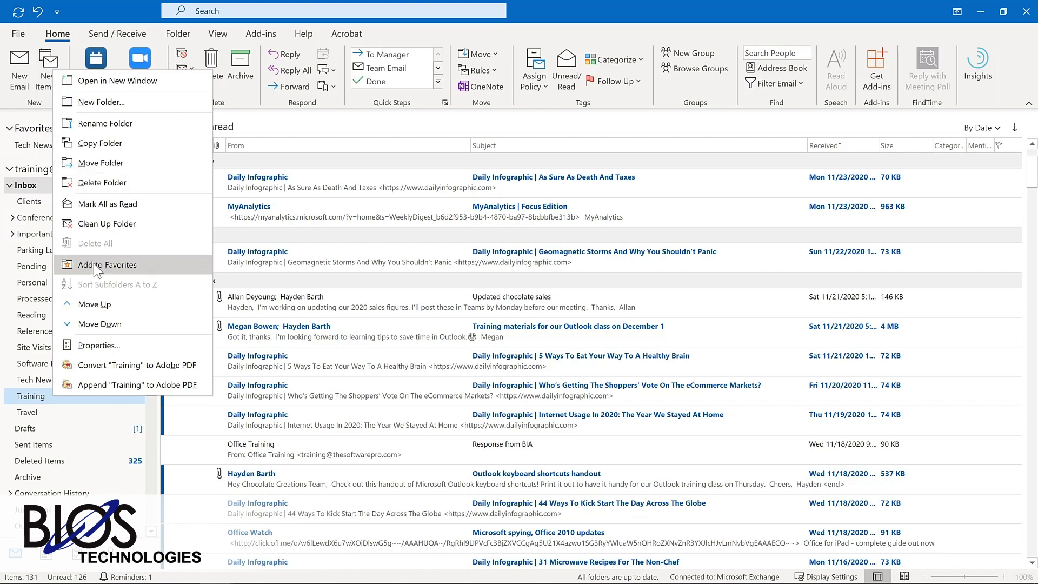
{"action": "left_click", "coordinate": [93, 264]}
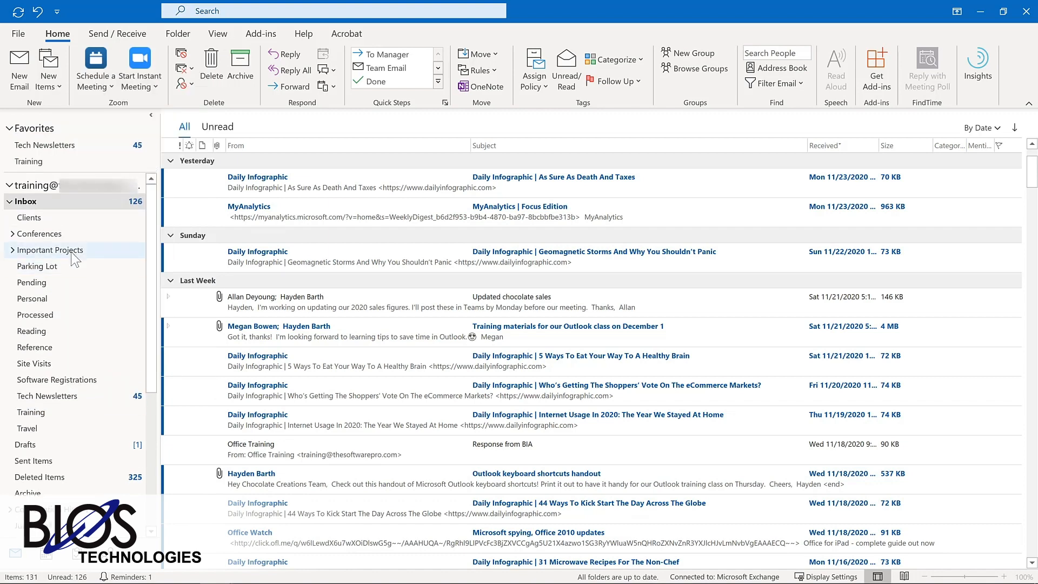
{"action": "left_click", "coordinate": [75, 251]}
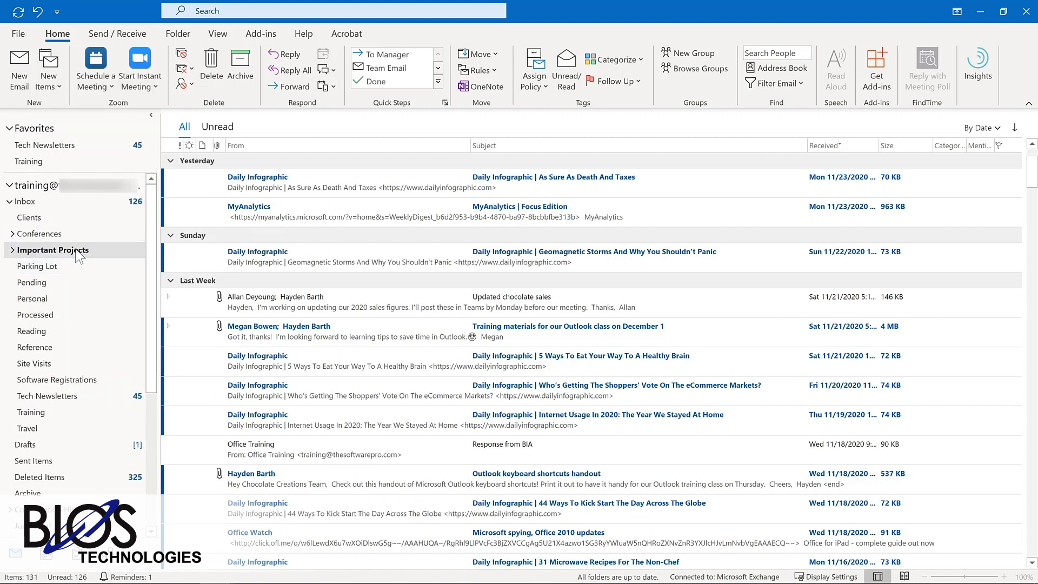
{"action": "left_click", "coordinate": [180, 35]}
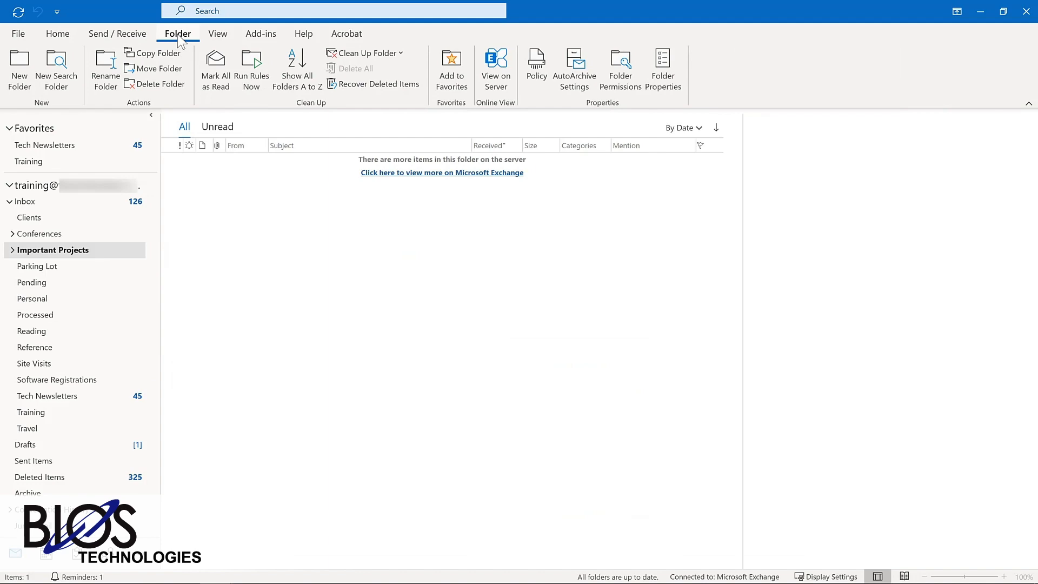
{"action": "left_click", "coordinate": [443, 75]}
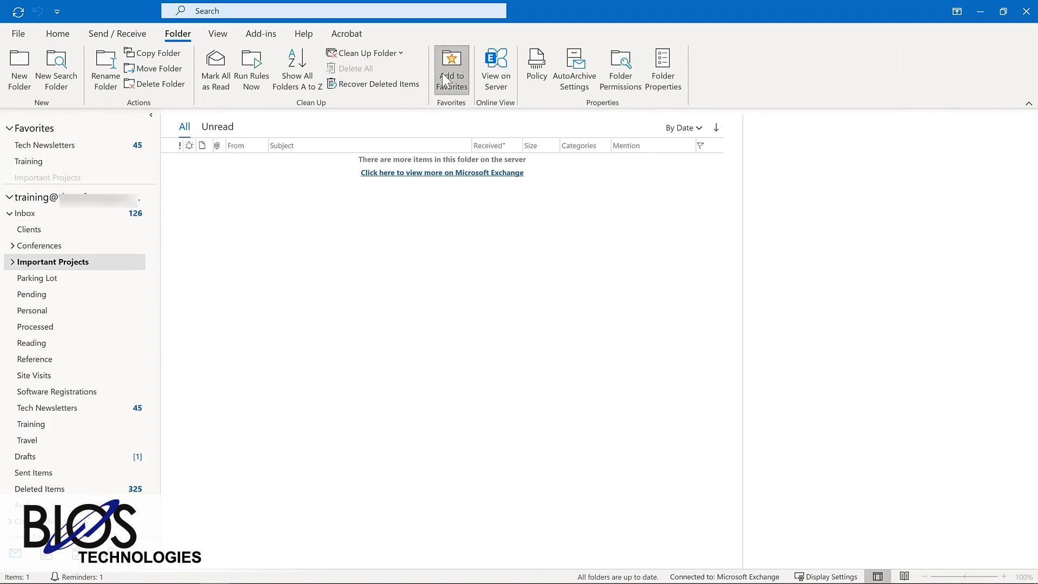
Move Tech Newsletters to the end of the Favorites list and remove Important Projects from Favorites.
{"action": "left_click", "coordinate": [42, 146]}
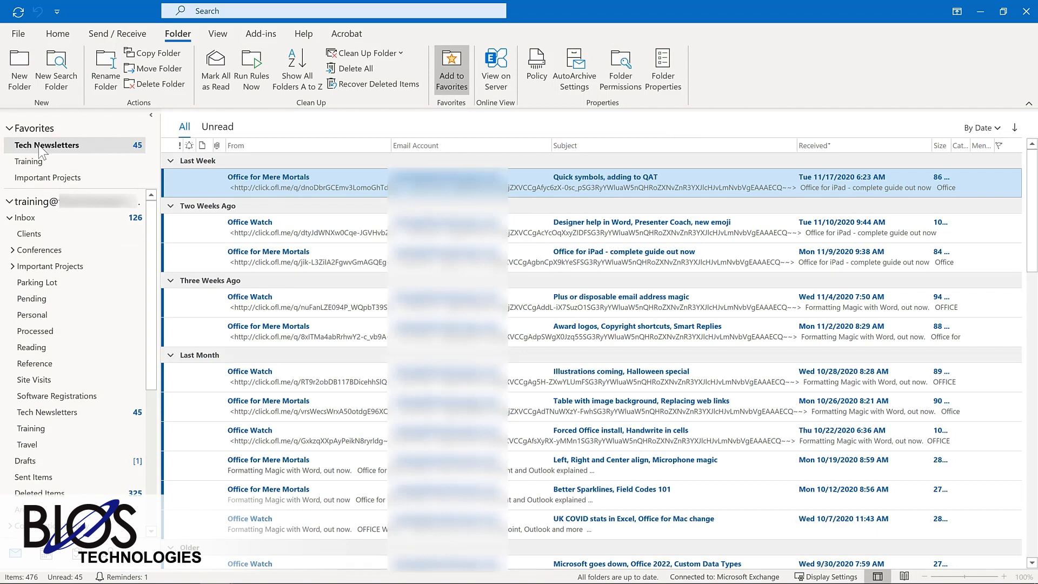
{"action": "left_click_drag", "start_coordinate": [40, 148], "coordinate": [42, 183]}
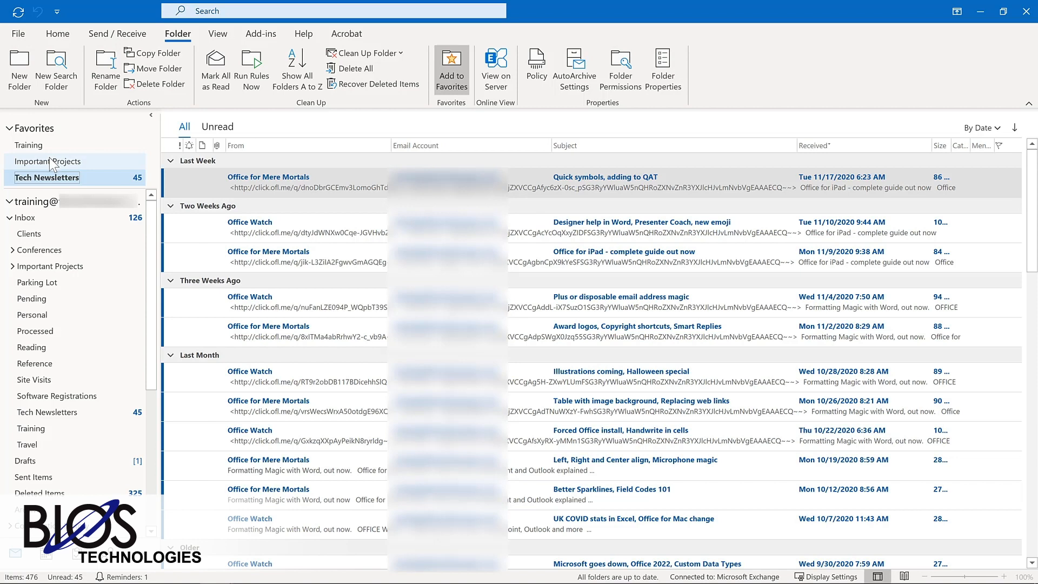
{"action": "right_click", "coordinate": [51, 162]}
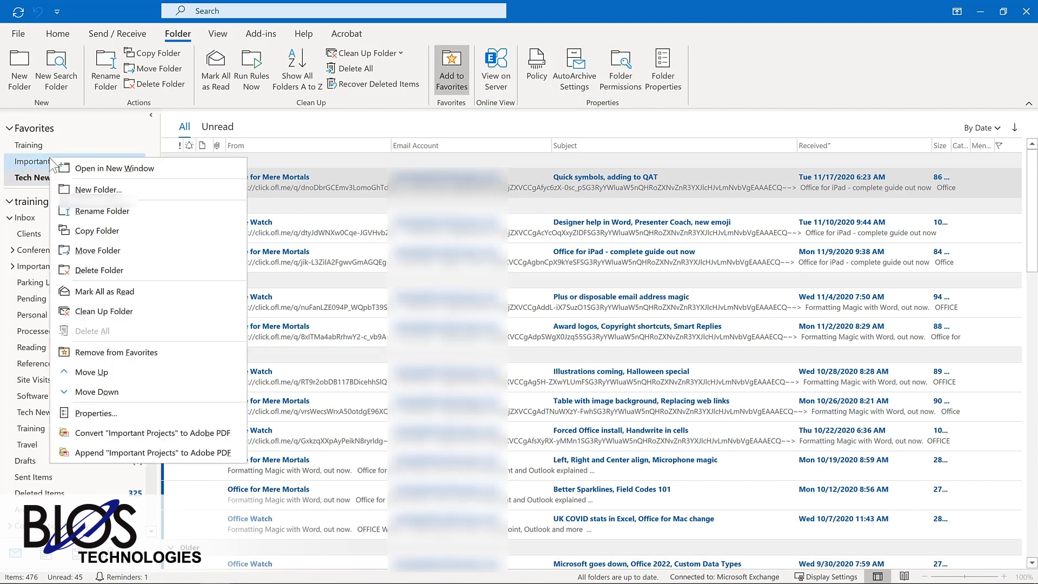
{"action": "left_click", "coordinate": [106, 348]}
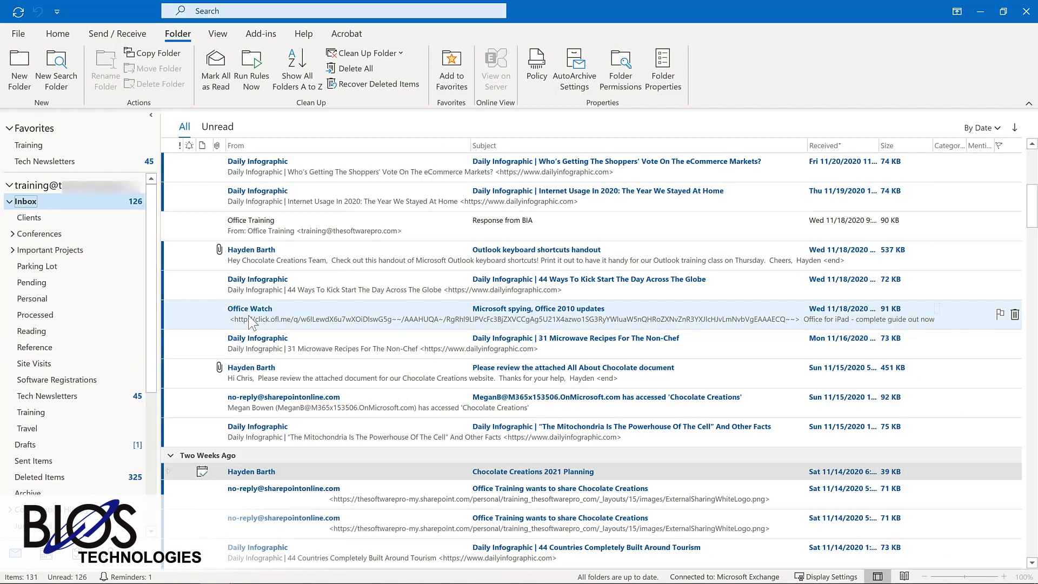
Move the Office Watch message "Microsoft spying, Office 2010 updates" from the Inbox into the Tech Newsletters favorite.
{"action": "left_click_drag", "start_coordinate": [248, 322], "coordinate": [85, 165]}
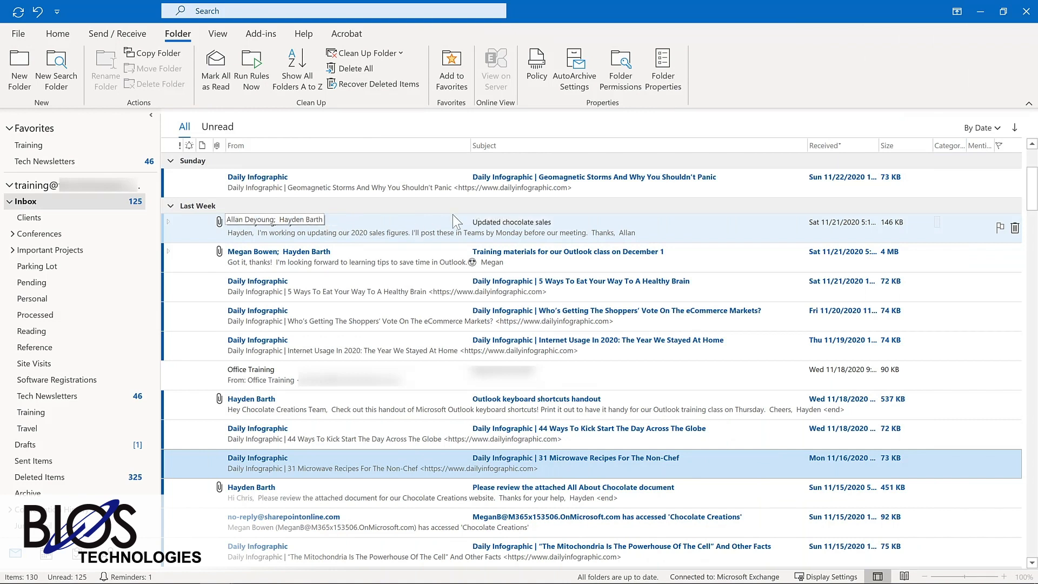
Flag the "Updated chocolate sales" message for follow-up with a reminder, setting the start date to Monday, November 30, 2020.
{"action": "left_click", "coordinate": [998, 228]}
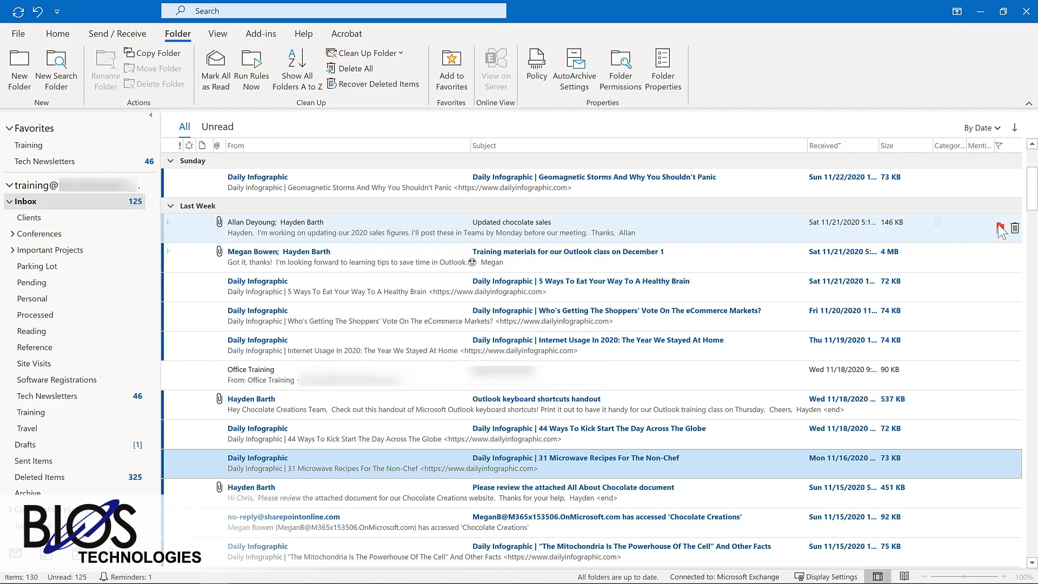
{"action": "right_click", "coordinate": [1000, 229]}
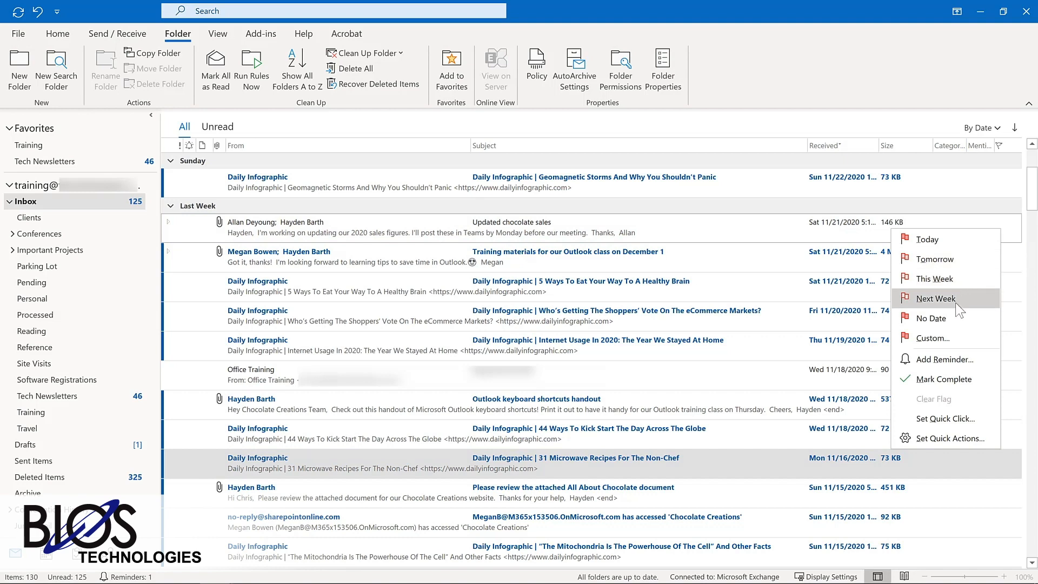
{"action": "left_click", "coordinate": [943, 355]}
{"action": "left_click", "coordinate": [618, 280]}
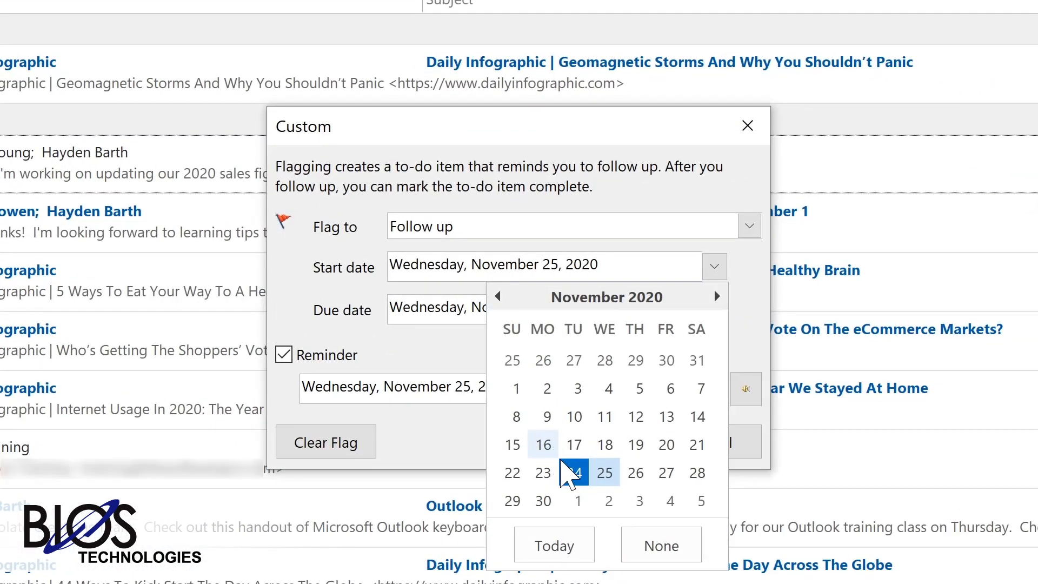
{"action": "left_click", "coordinate": [544, 501]}
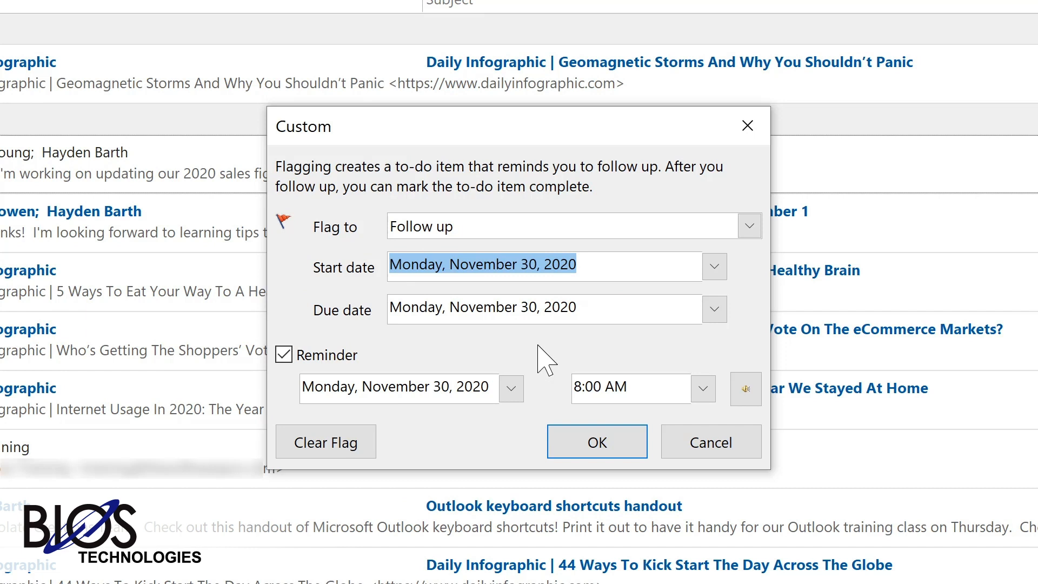
{"action": "left_click", "coordinate": [597, 442]}
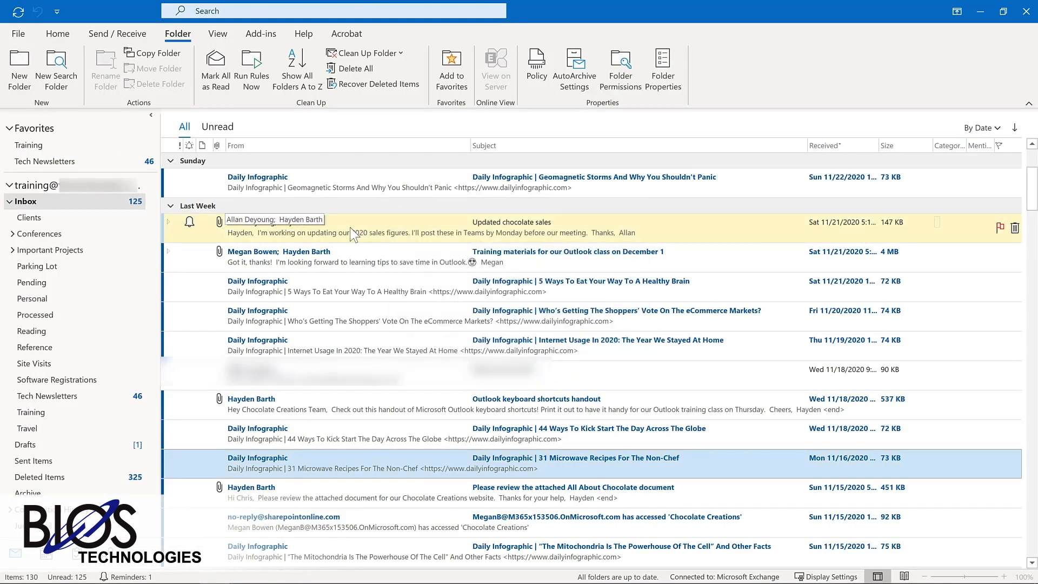
Open the "Updated chocolate sales" message, view its available Follow Up options and close it again.
{"action": "double_click", "coordinate": [352, 234]}
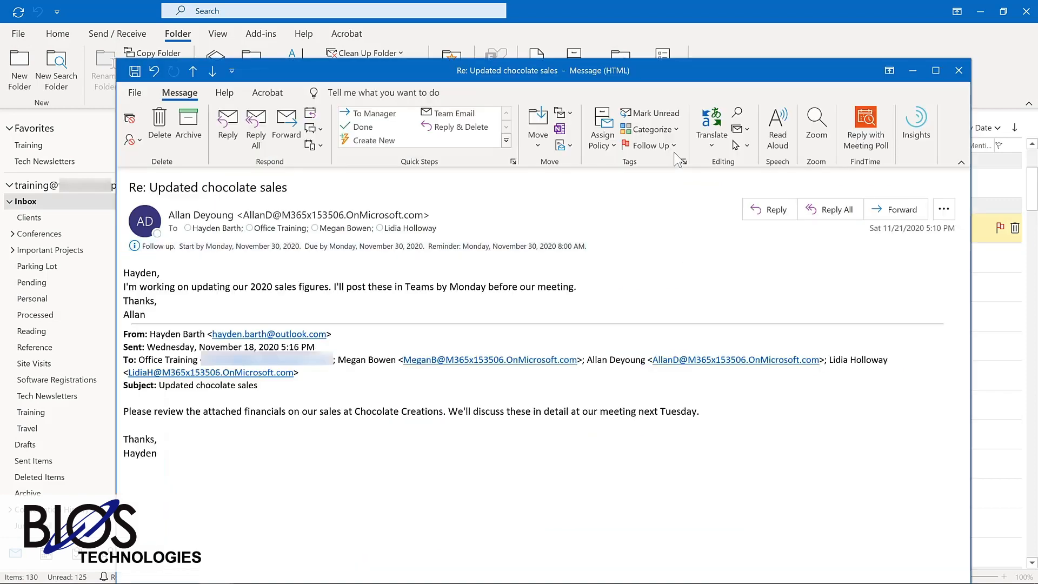
{"action": "left_click", "coordinate": [672, 146]}
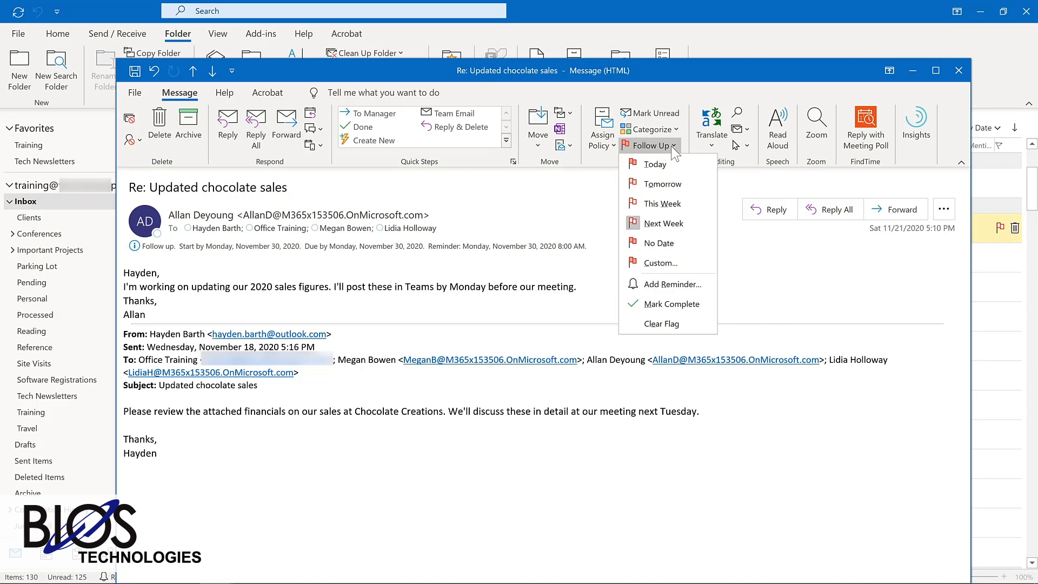
{"action": "left_click", "coordinate": [958, 71]}
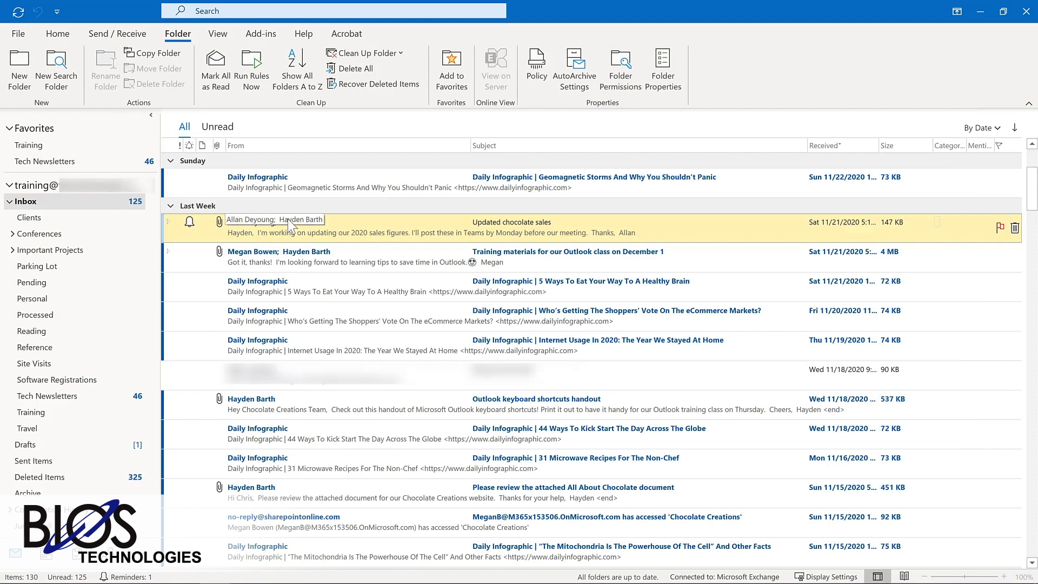
{"action": "scroll", "coordinate": [288, 219], "scroll_direction": "down", "scroll_amount": 4}
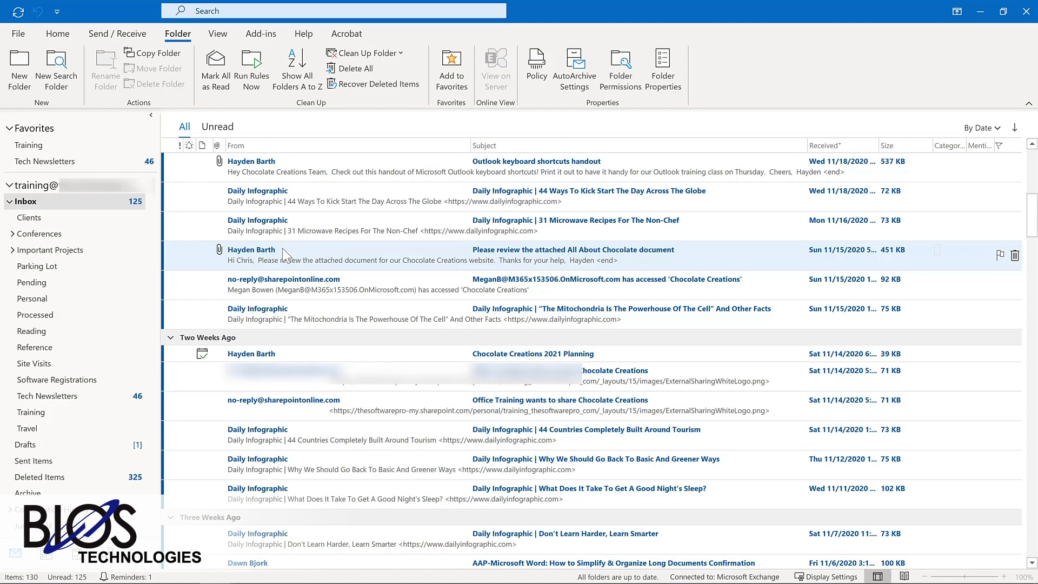
{"action": "left_click_drag", "start_coordinate": [282, 248], "coordinate": [79, 555]}
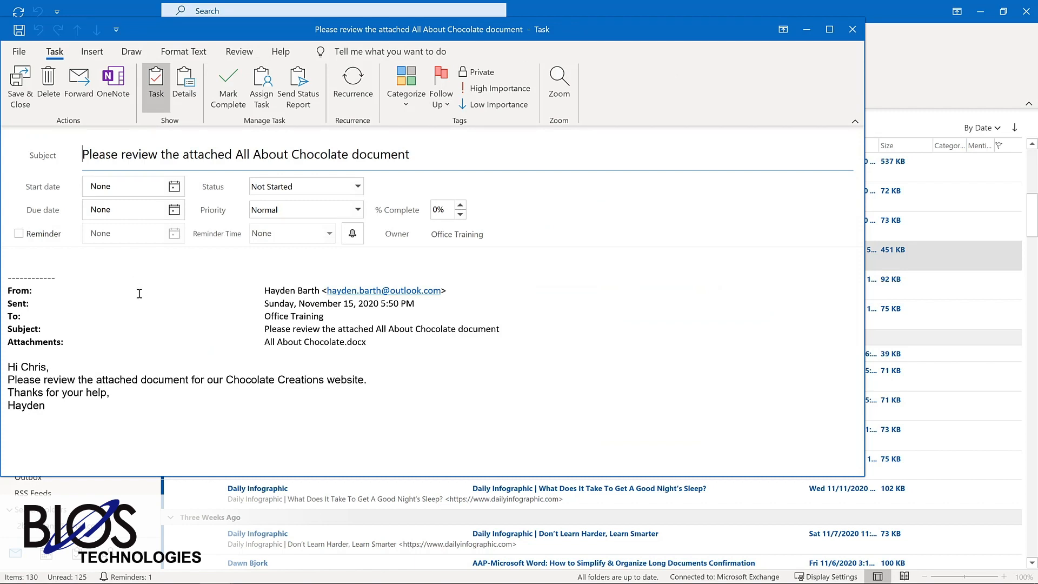
{"action": "key", "text": "Escape"}
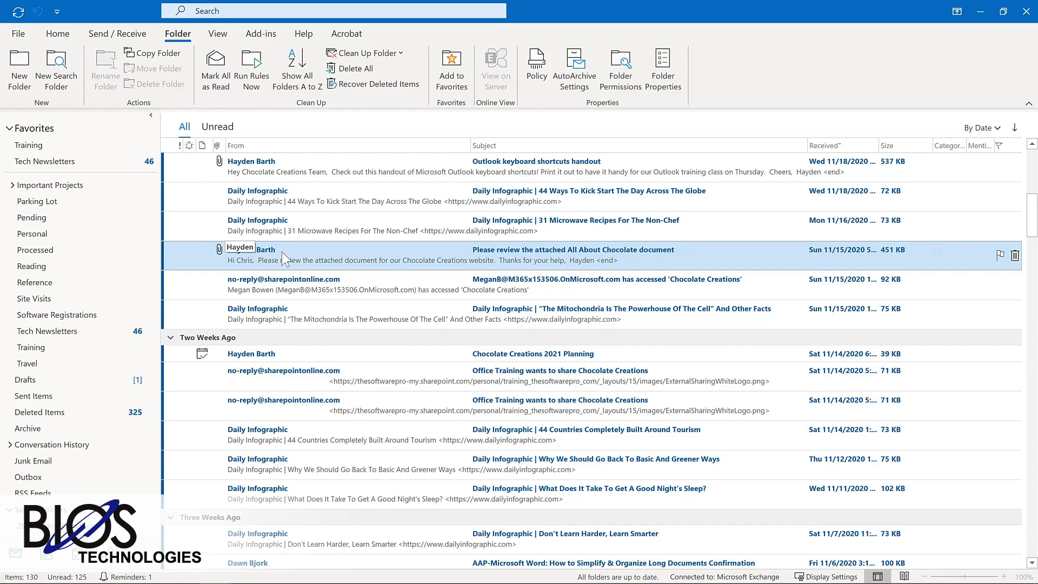
Create a task with the "Please review the attached All About Chocolate document" message attached, starting December 3, 2020, and turn on its reminder.
{"action": "left_click_drag", "start_coordinate": [281, 251], "coordinate": [76, 547]}
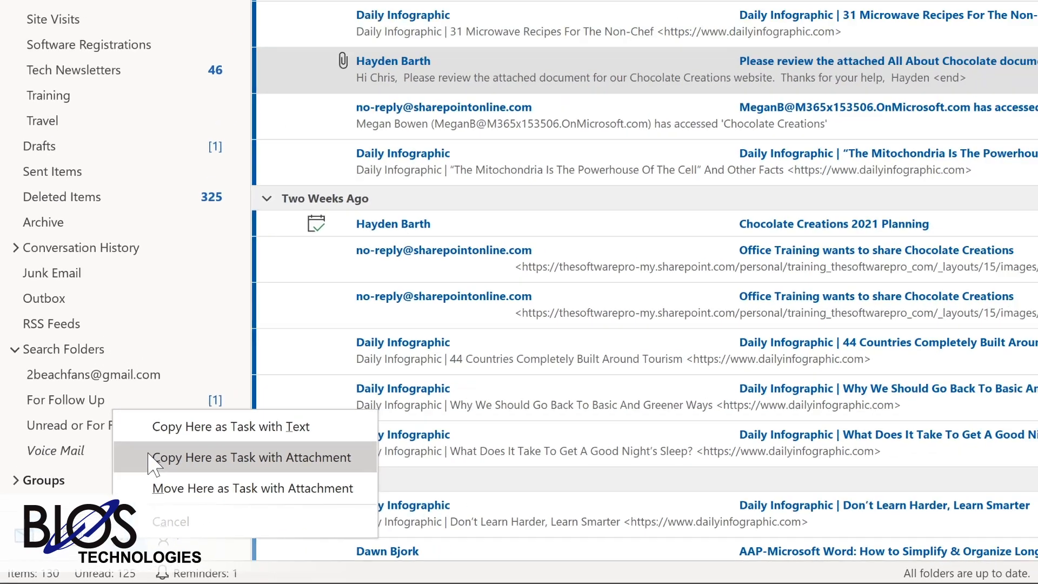
{"action": "left_click", "coordinate": [186, 427]}
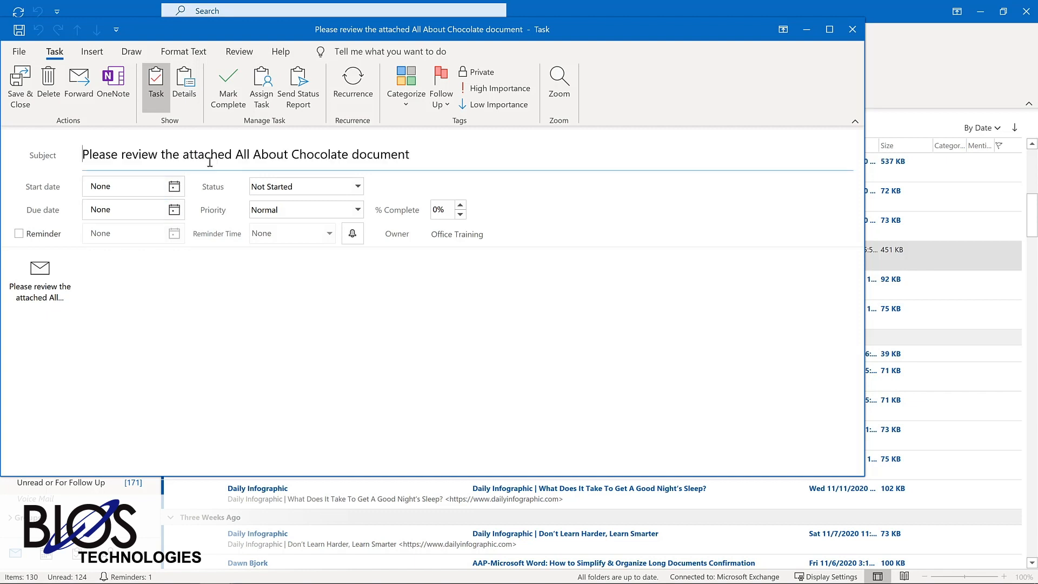
{"action": "left_click", "coordinate": [174, 187]}
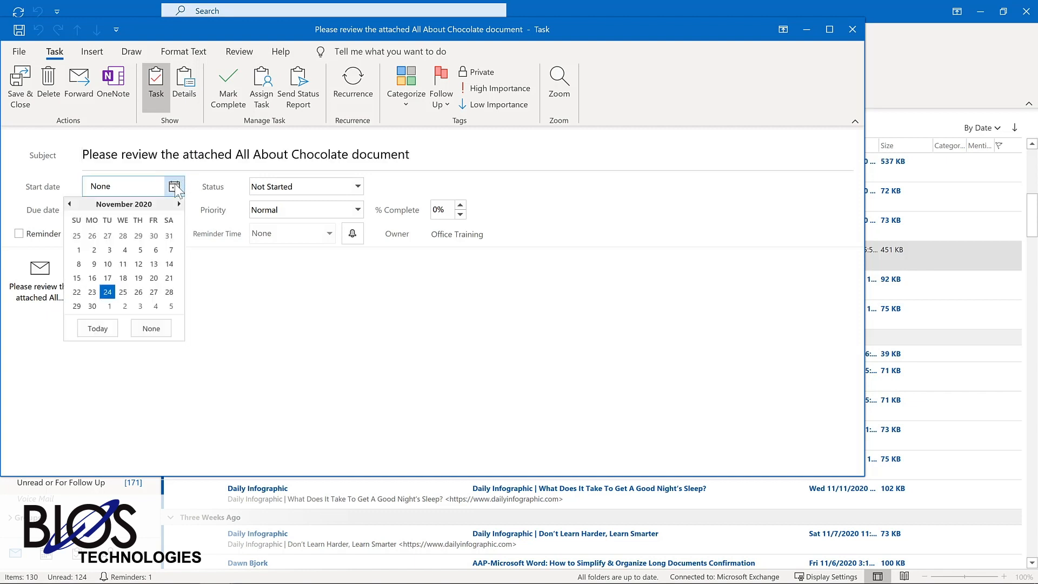
{"action": "left_click", "coordinate": [140, 306]}
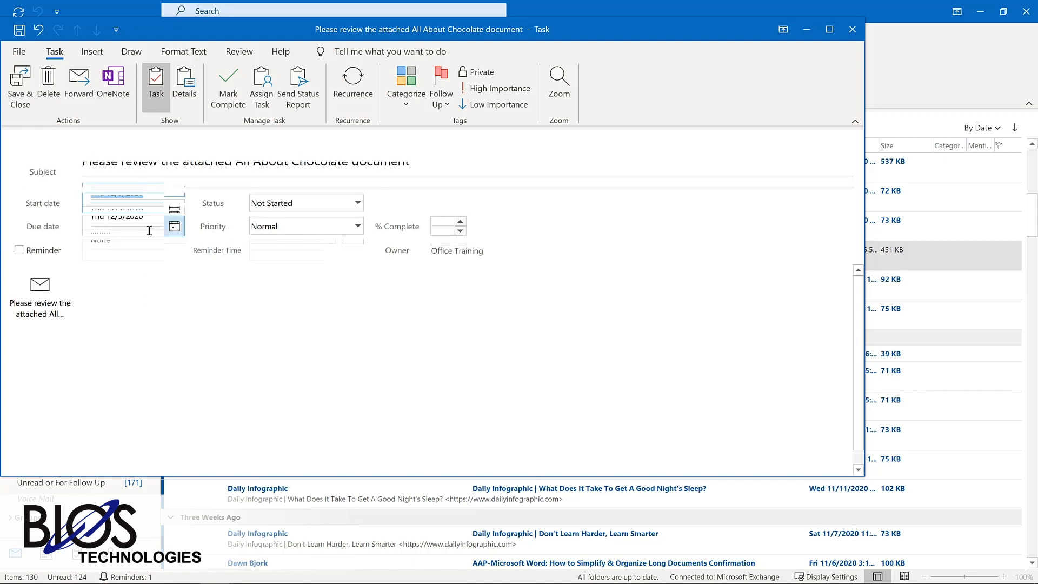
{"action": "left_click", "coordinate": [19, 251]}
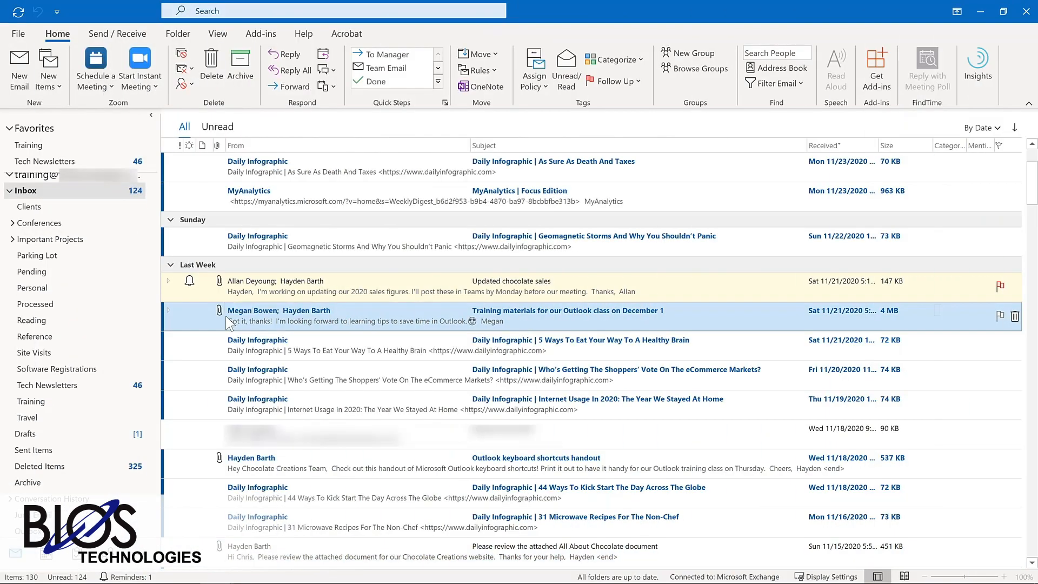
Send a meeting request from the training materials message, titled "Review materials for Outlook training", for 11/30/2020, 11:00 AM to 12:00 PM, location Virtual.
{"action": "left_click_drag", "start_coordinate": [215, 319], "coordinate": [45, 559]}
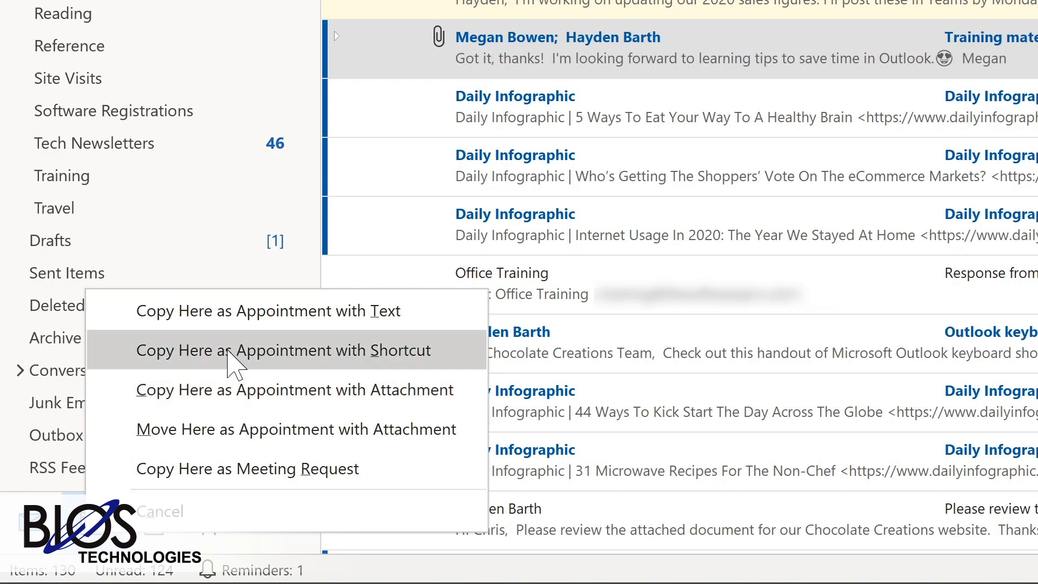
{"action": "left_click", "coordinate": [230, 354]}
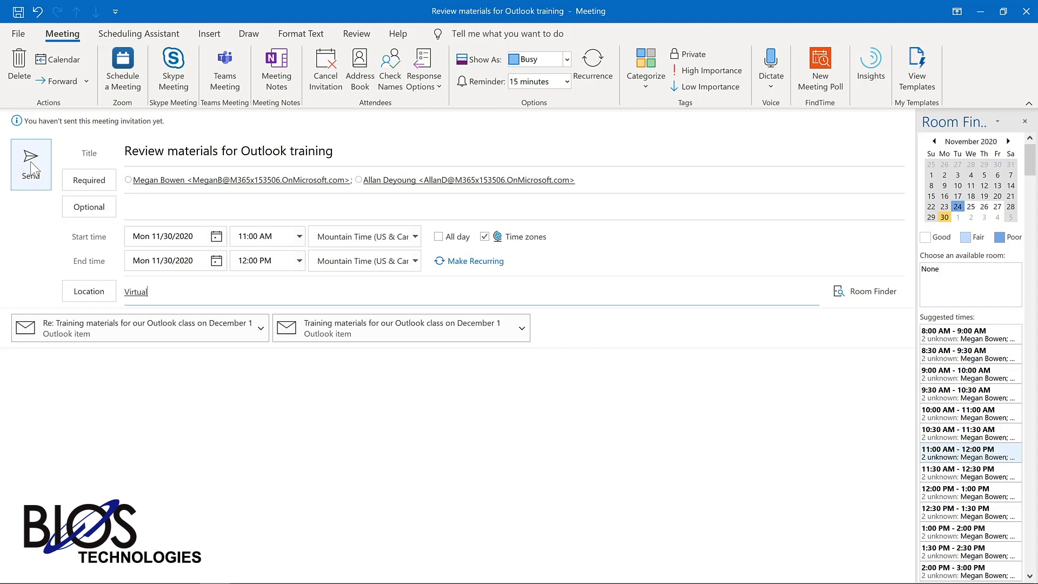
{"action": "left_click", "coordinate": [32, 165]}
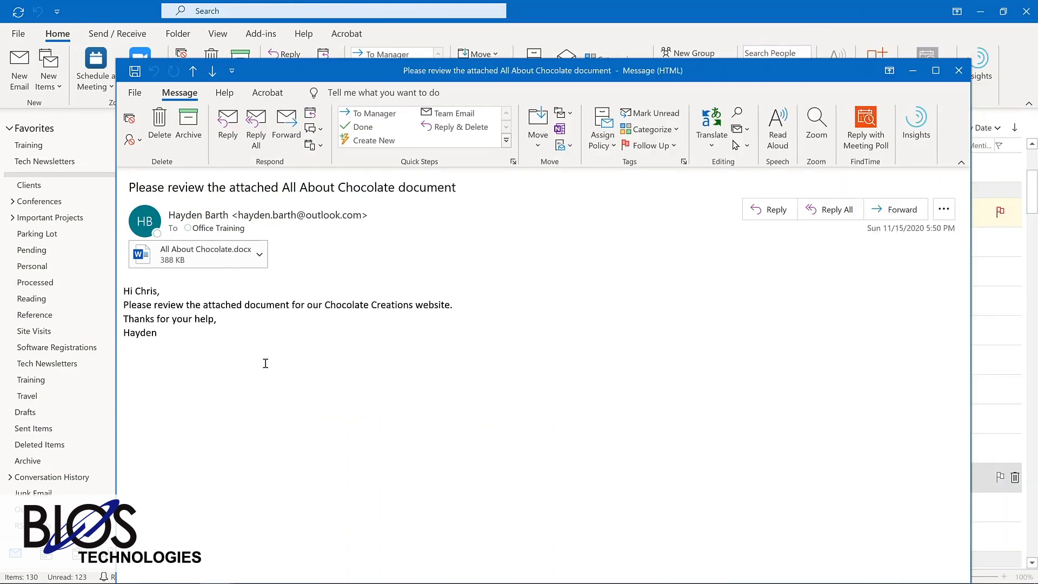
View the Outlook options from the open "Please review the attached All About Chocolate document" message.
{"action": "left_click", "coordinate": [134, 93]}
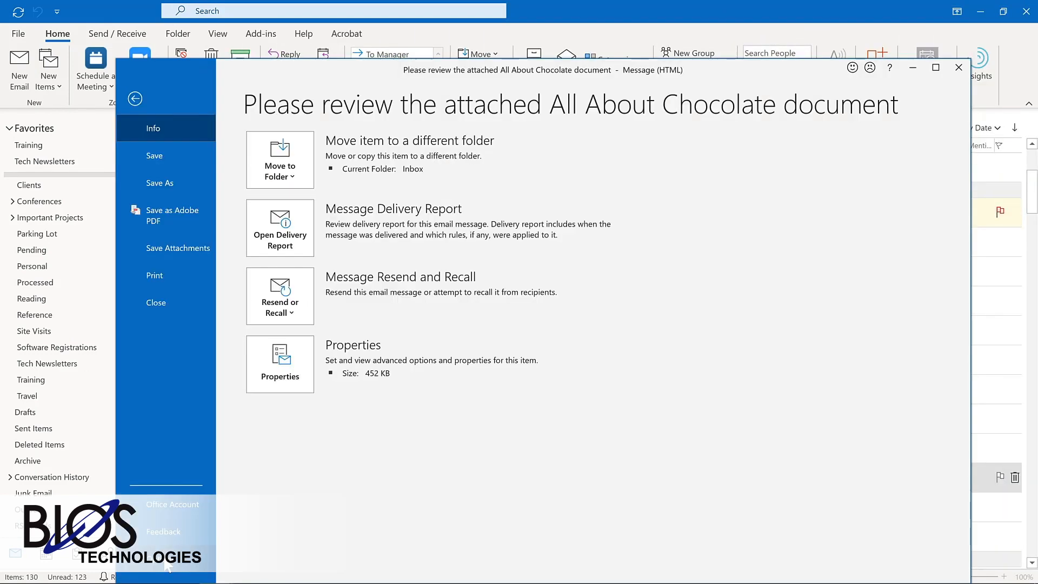
{"action": "left_click", "coordinate": [166, 563]}
{"action": "left_click", "coordinate": [317, 272]}
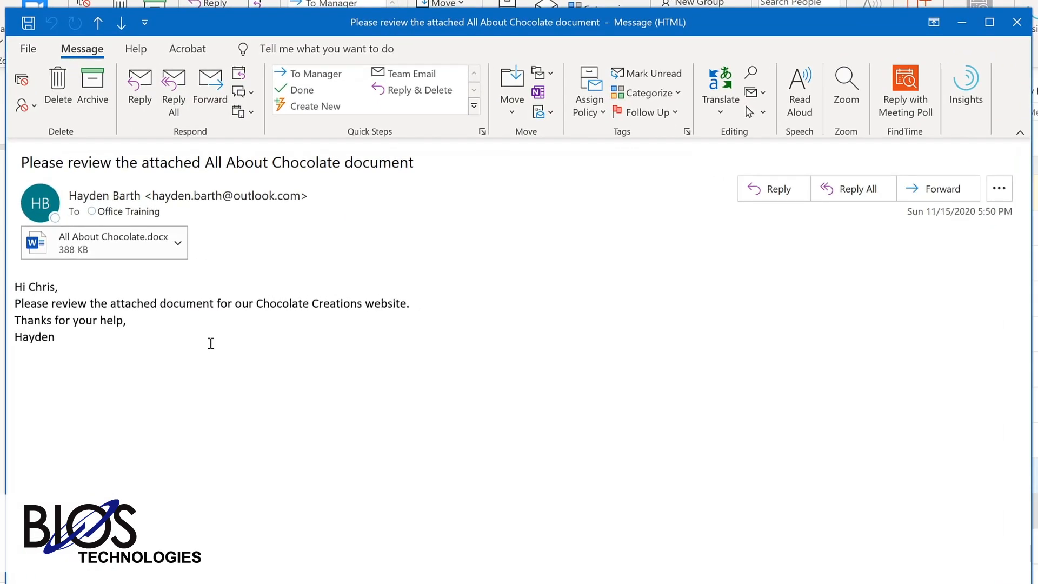
Play the open message with Read Aloud, pause it, then replay it from a chosen word in the body and pause again.
{"action": "left_click", "coordinate": [799, 92]}
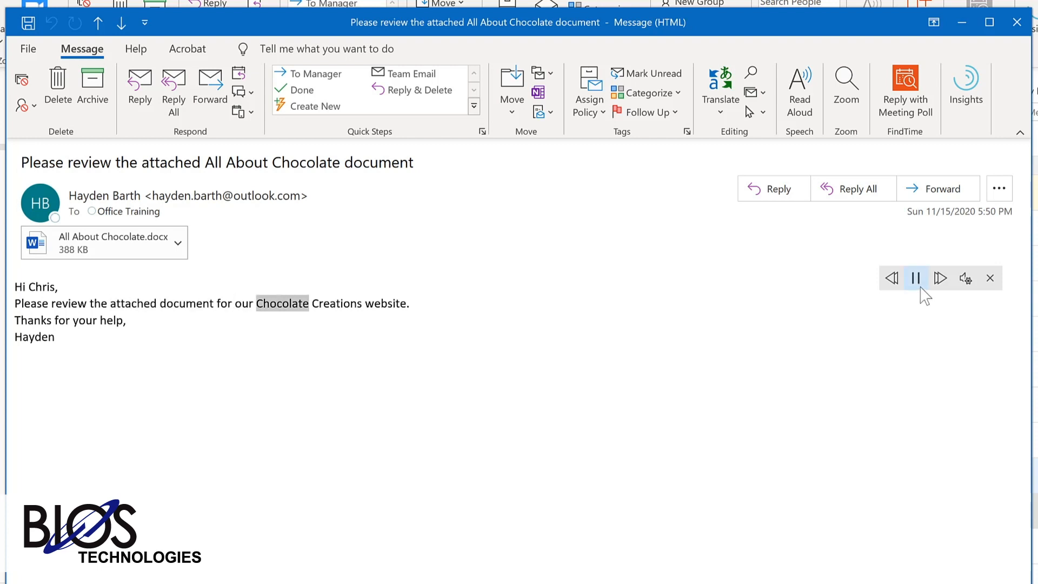
{"action": "left_click", "coordinate": [917, 281]}
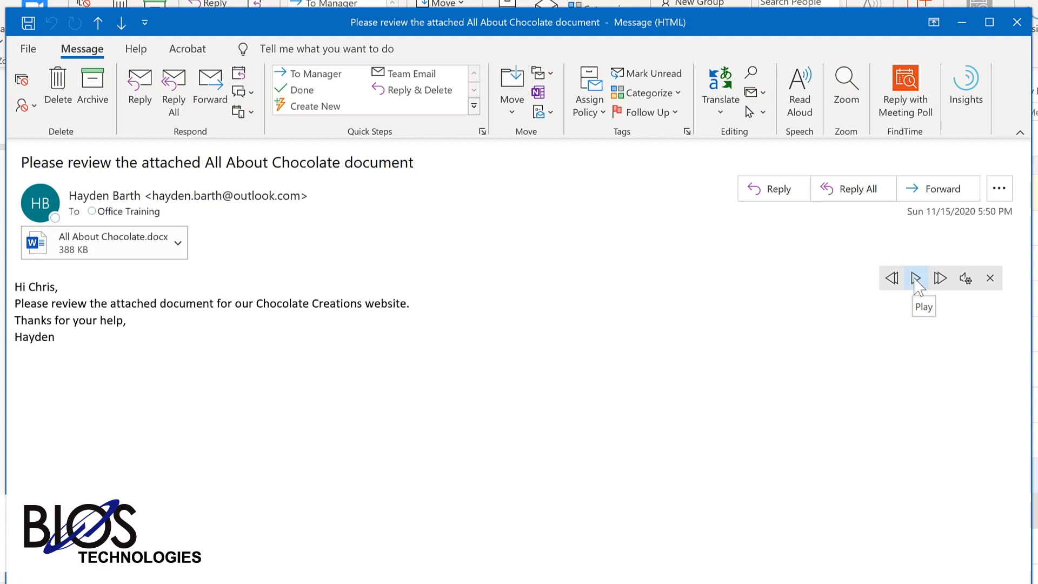
{"action": "left_click", "coordinate": [181, 302]}
{"action": "left_click", "coordinate": [915, 279]}
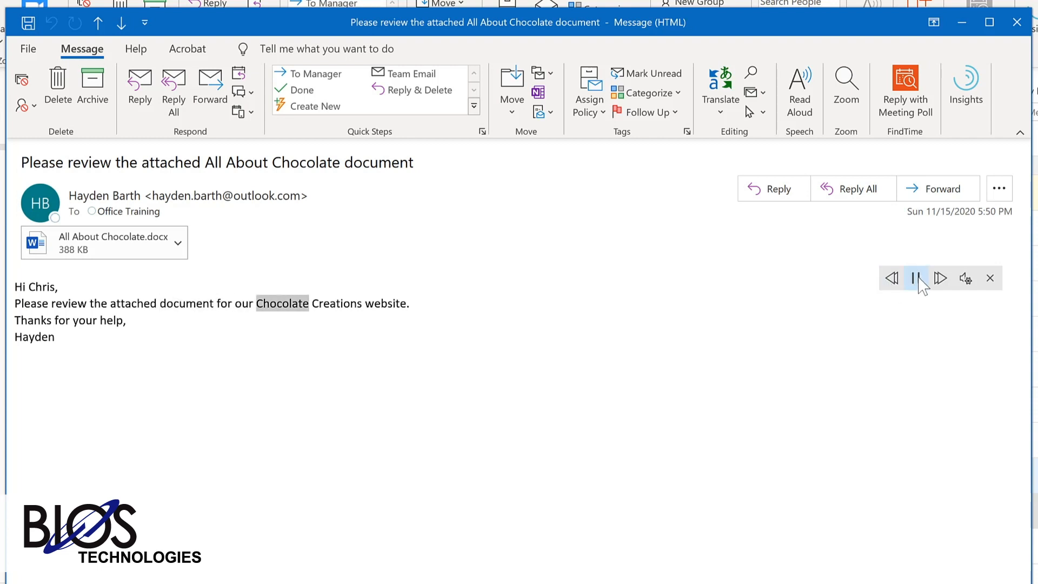
{"action": "left_click", "coordinate": [917, 279]}
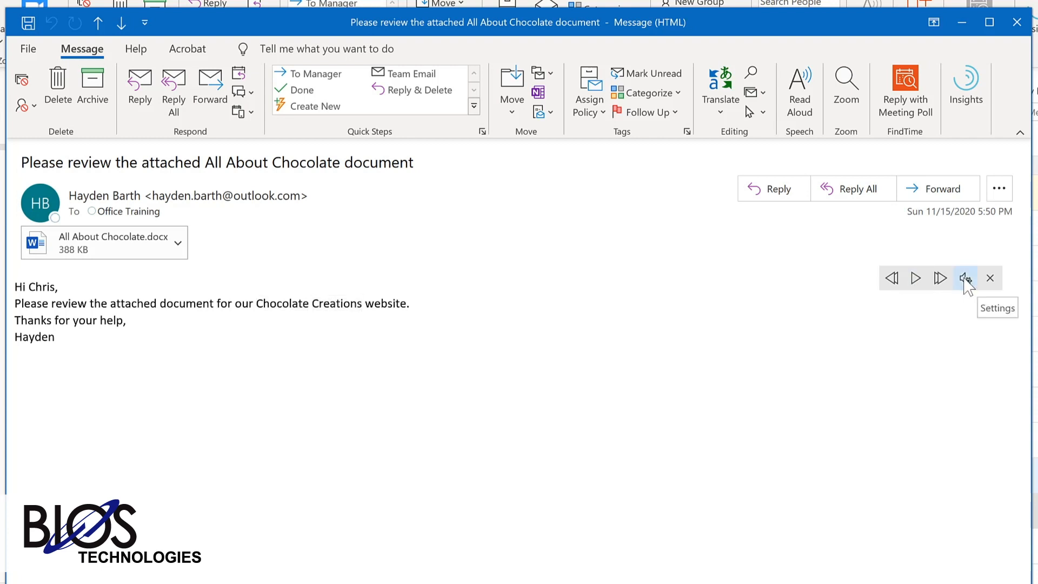
Set Read Aloud to a slightly faster reading speed with the Microsoft Mark voice and play the message.
{"action": "left_click", "coordinate": [966, 279]}
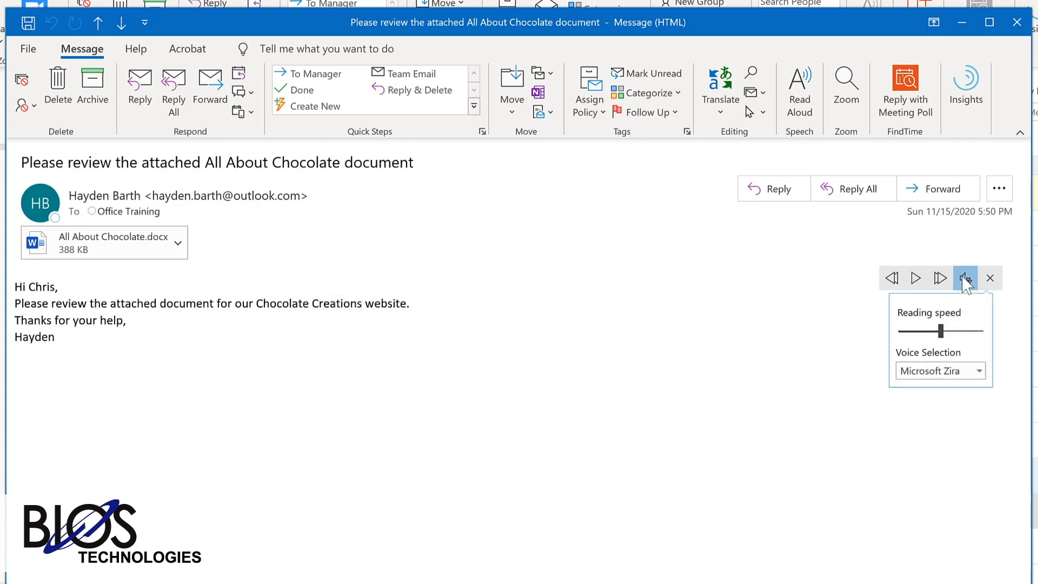
{"action": "left_click_drag", "start_coordinate": [944, 334], "coordinate": [953, 334]}
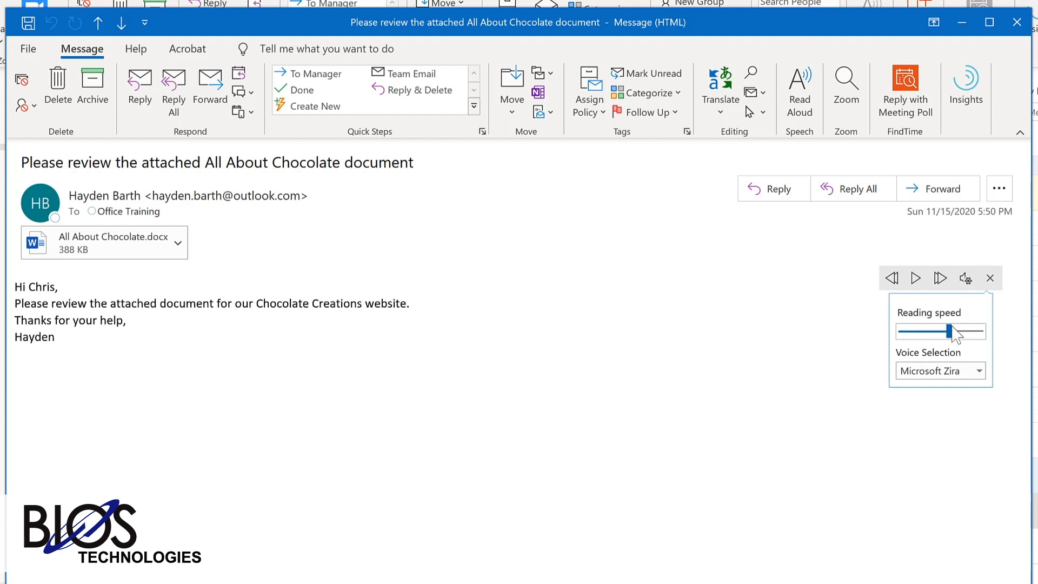
{"action": "left_click", "coordinate": [979, 371]}
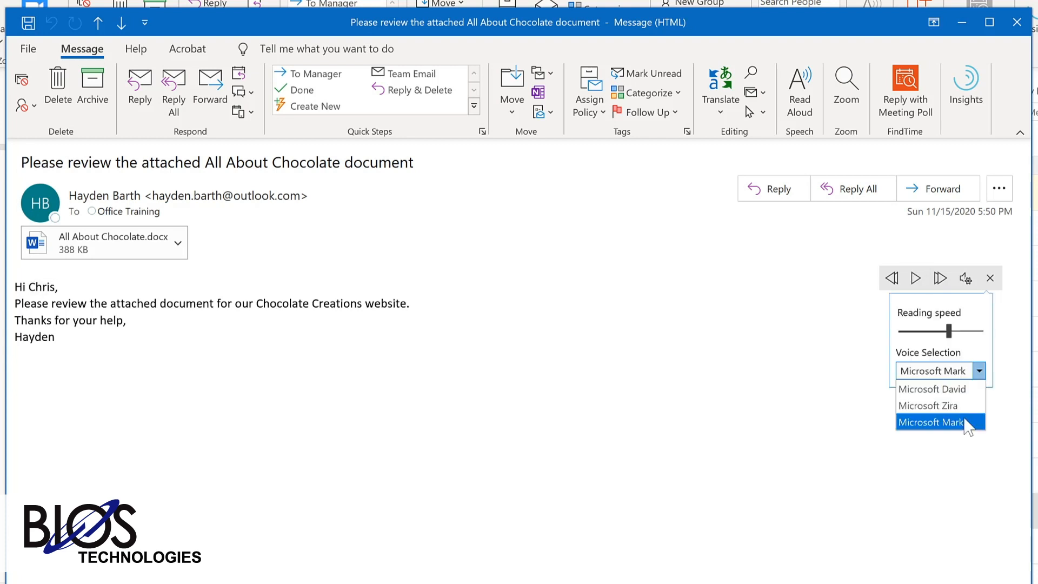
{"action": "left_click", "coordinate": [933, 422]}
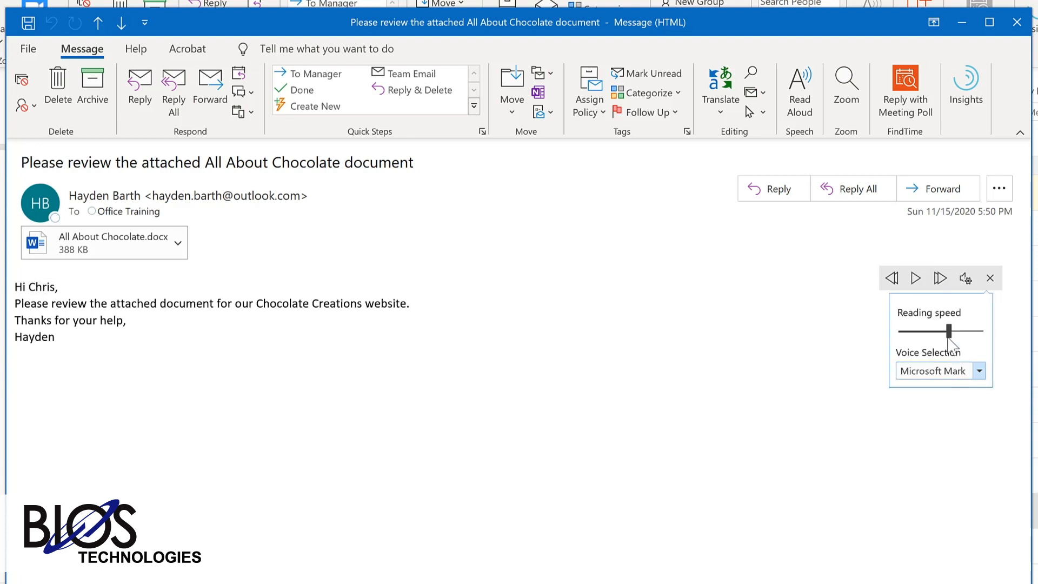
{"action": "left_click", "coordinate": [916, 279]}
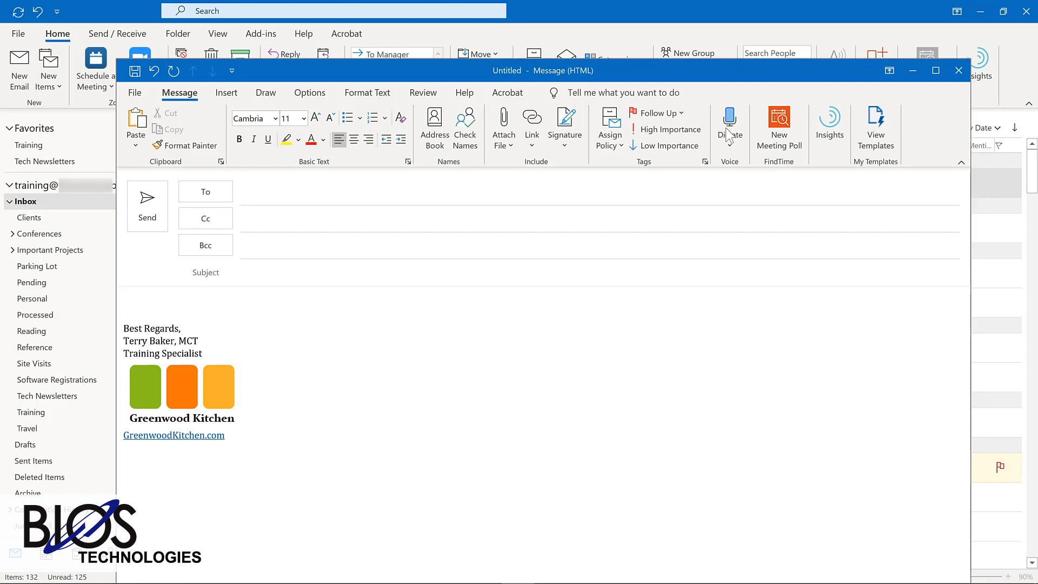
Turn on dictation in the new message and use it for the subject and the body above the signature.
{"action": "left_click", "coordinate": [730, 135]}
{"action": "left_click", "coordinate": [274, 265]}
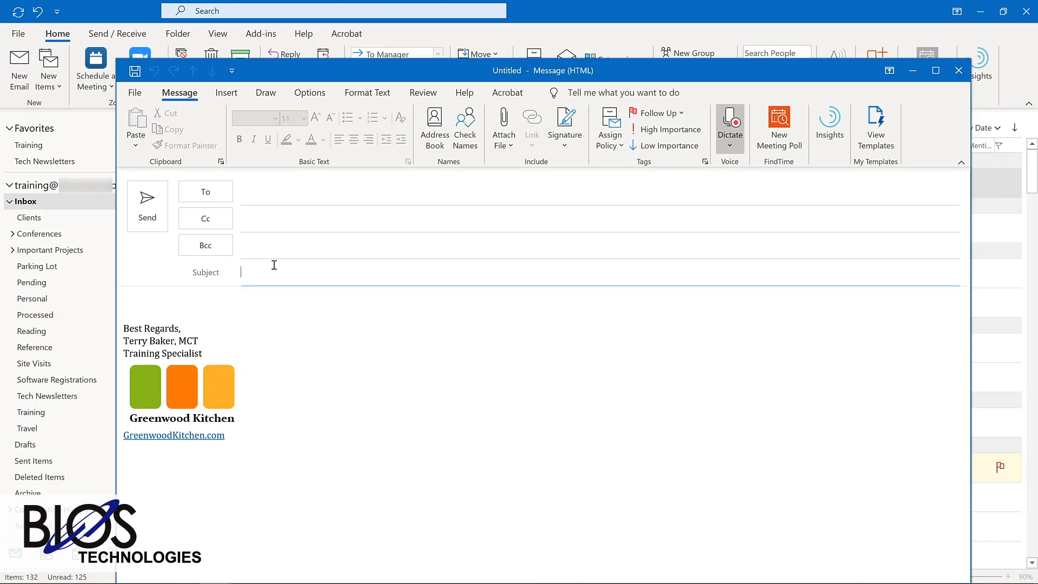
{"action": "left_click", "coordinate": [212, 306]}
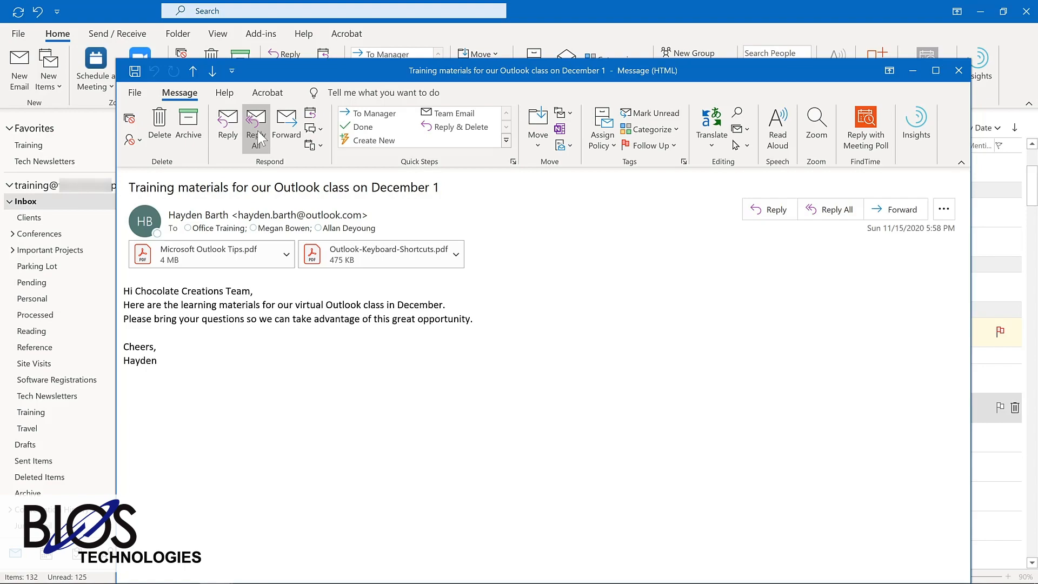
Reply to all recipients with "Thanks so much! I’m looking forward to working together to learn how to be more productive with Outlook.".
{"action": "left_click", "coordinate": [257, 130]}
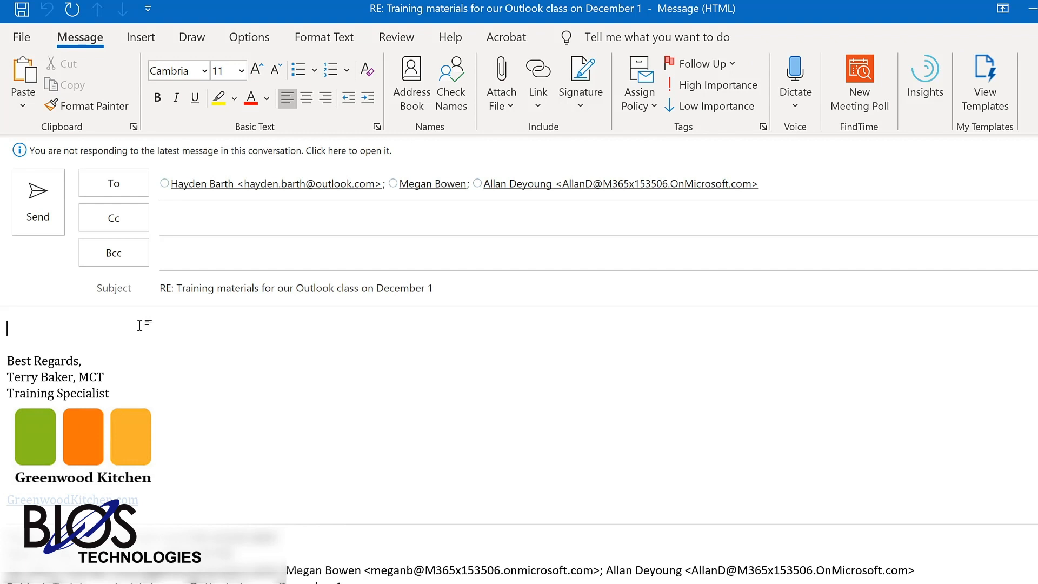
{"action": "type", "text": "Thanks so much! I’m looking forward to working together to learn how to be more productive with Outlook."}
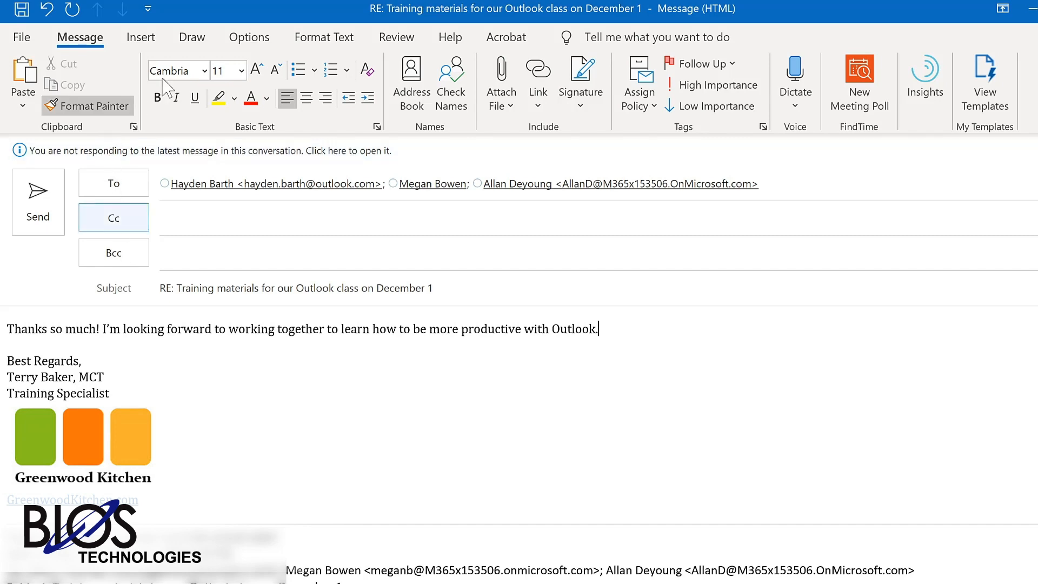
Delay delivery of the training materials reply until 11/30/2020 at 7:00 AM.
{"action": "left_click", "coordinate": [258, 39]}
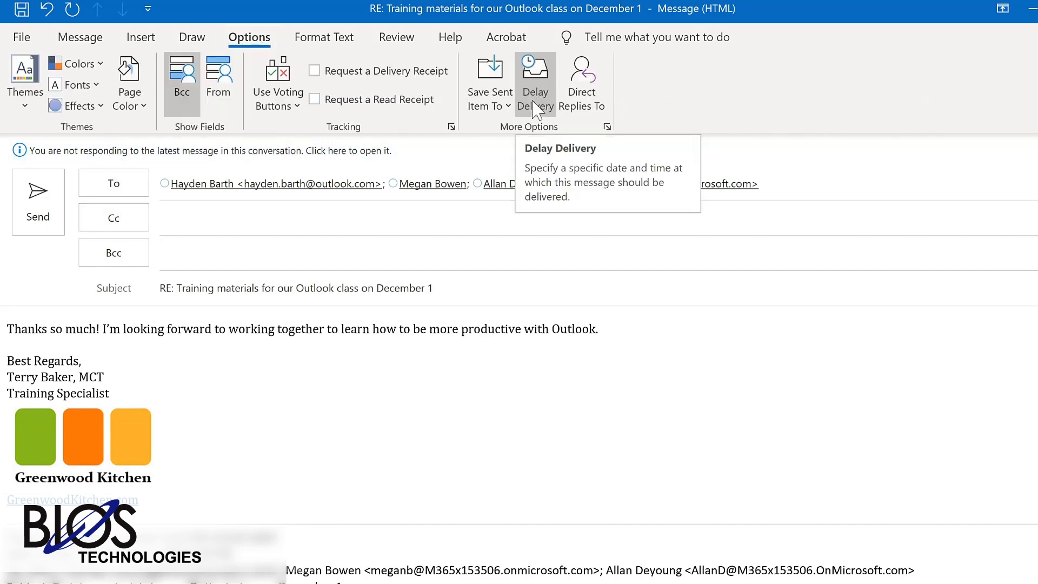
{"action": "left_click", "coordinate": [536, 109]}
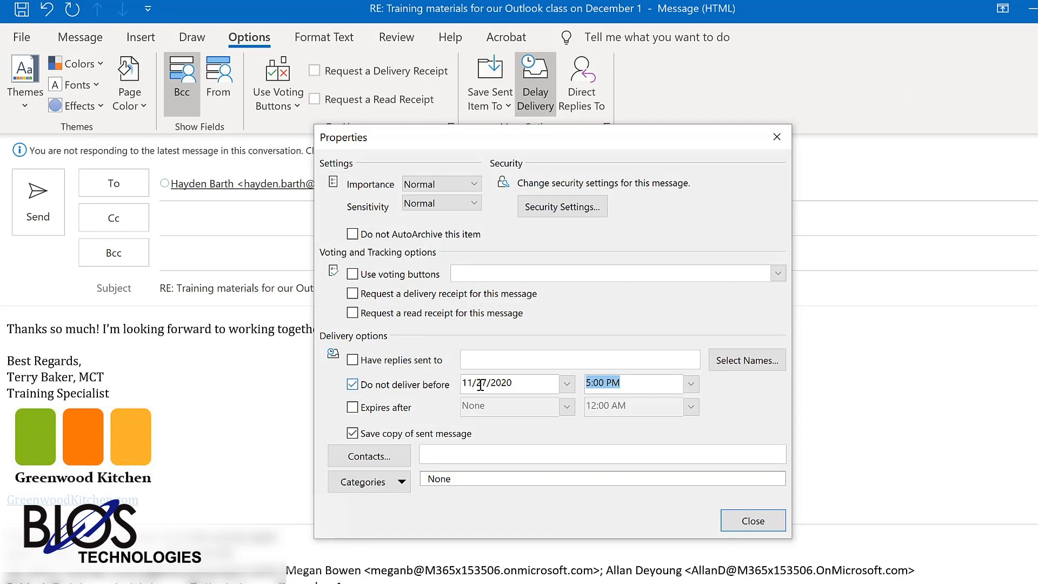
{"action": "left_click", "coordinate": [567, 384]}
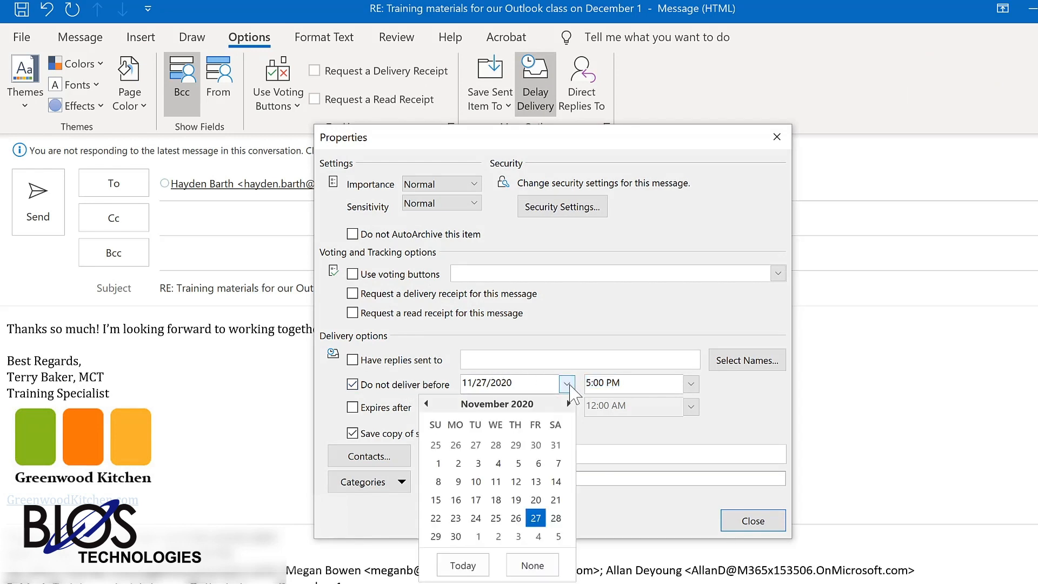
{"action": "left_click", "coordinate": [456, 537]}
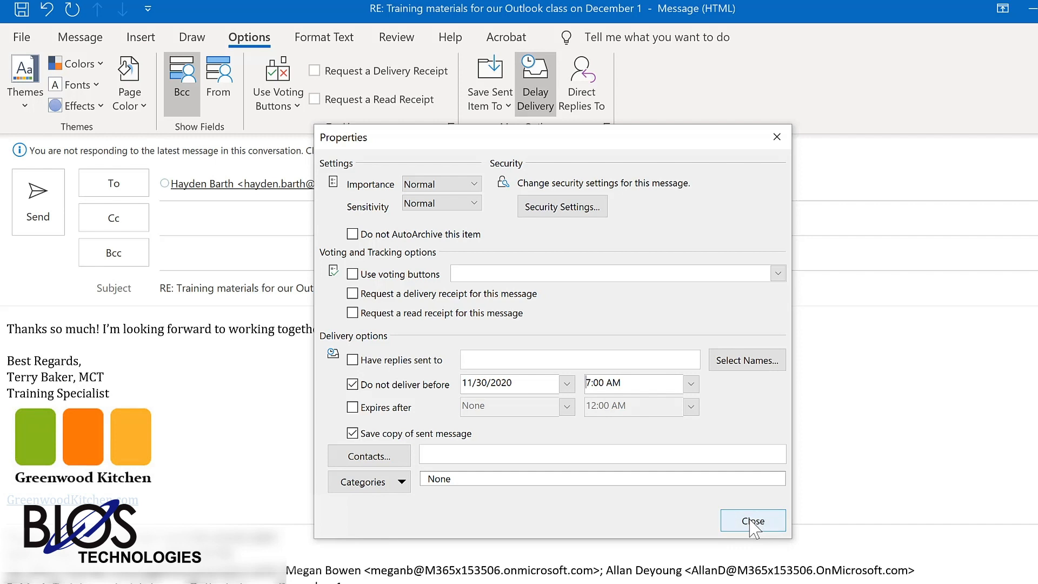
{"action": "left_click", "coordinate": [755, 522]}
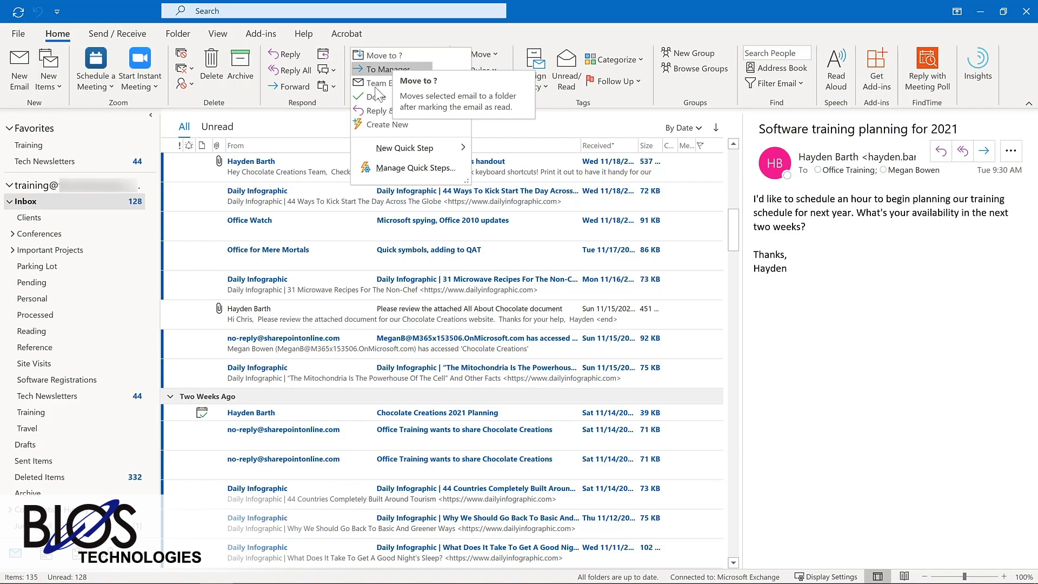
Create a custom Quick Step named "Tech Newsletters" that moves messages to the Tech Newsletters folder.
{"action": "left_click", "coordinate": [365, 125]}
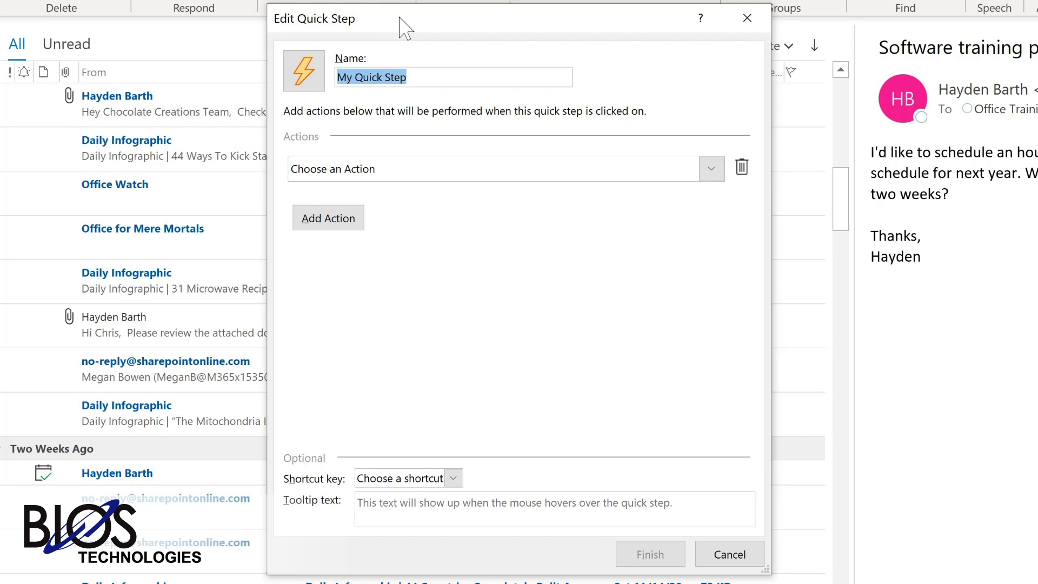
{"action": "type", "text": "Tech Newsletters"}
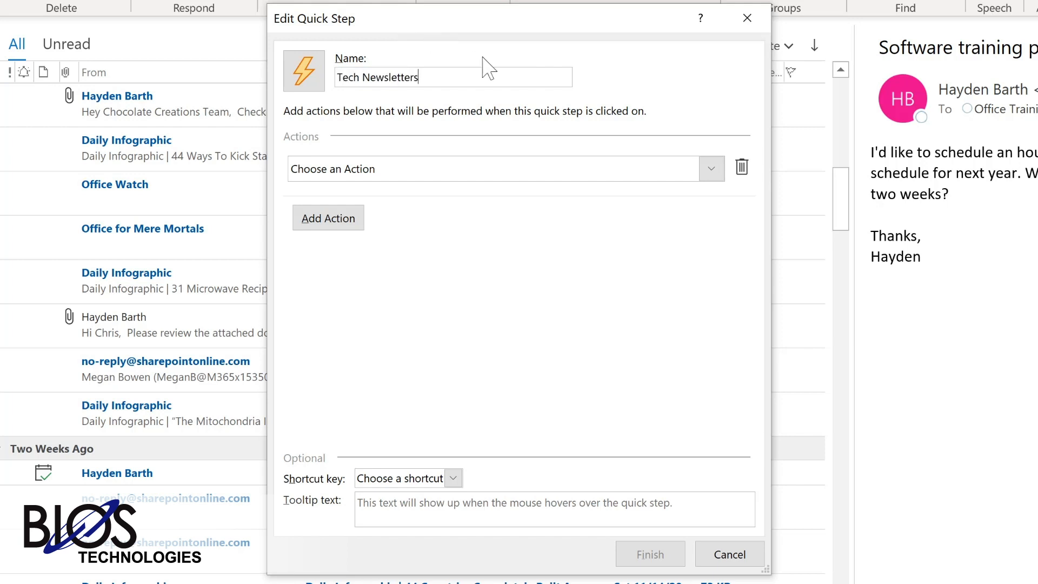
{"action": "left_click", "coordinate": [712, 170]}
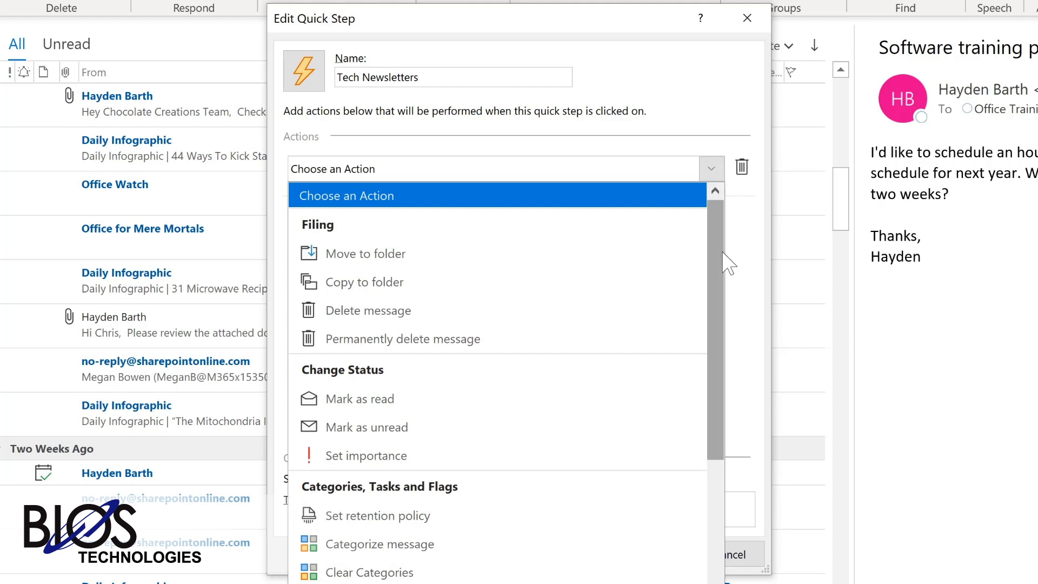
{"action": "left_click_drag", "start_coordinate": [717, 256], "coordinate": [712, 413]}
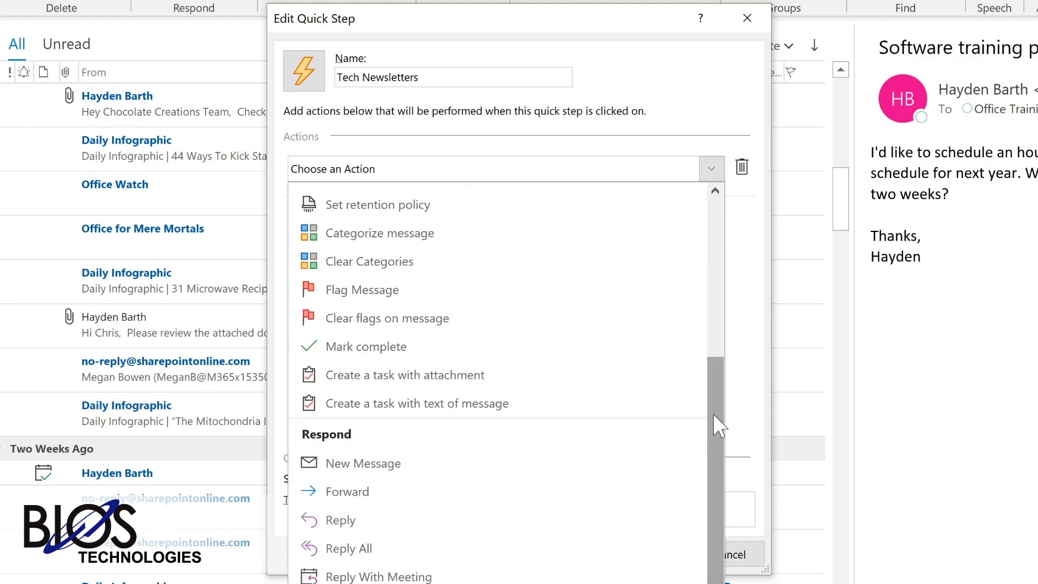
{"action": "left_click_drag", "start_coordinate": [713, 413], "coordinate": [709, 504]}
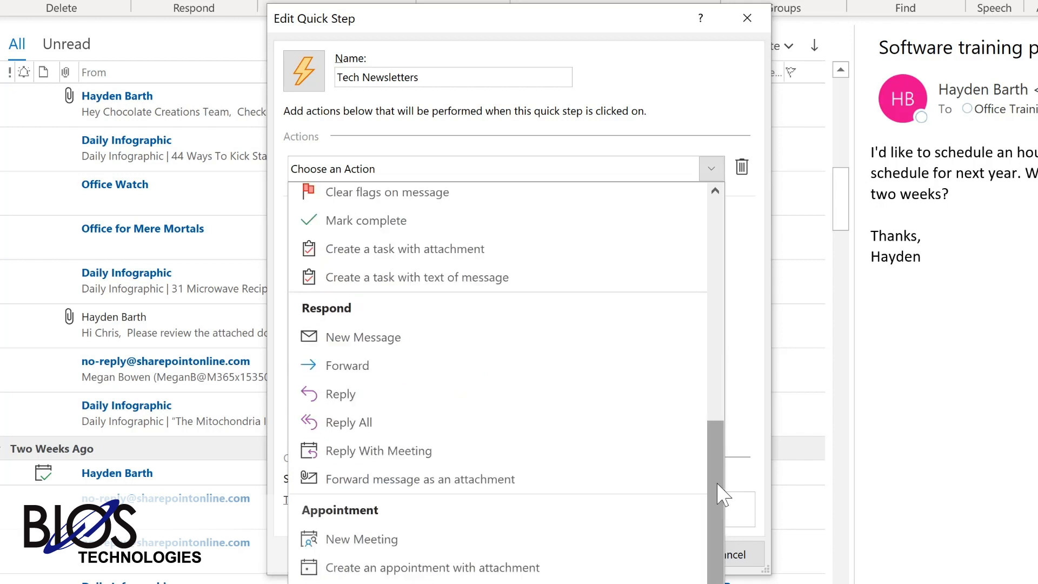
{"action": "scroll", "coordinate": [722, 493], "scroll_direction": "up", "scroll_amount": 10}
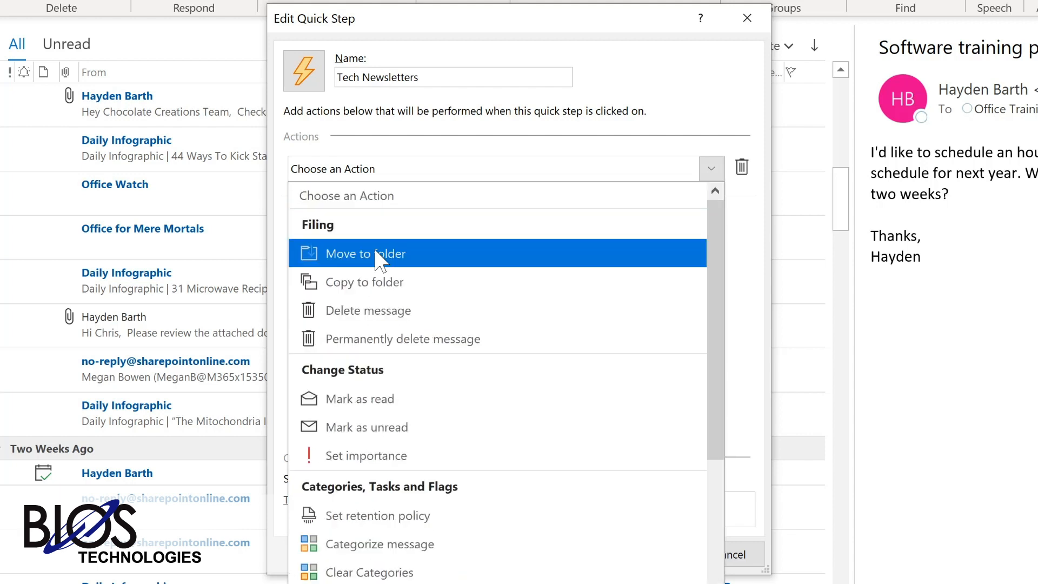
{"action": "left_click", "coordinate": [382, 255]}
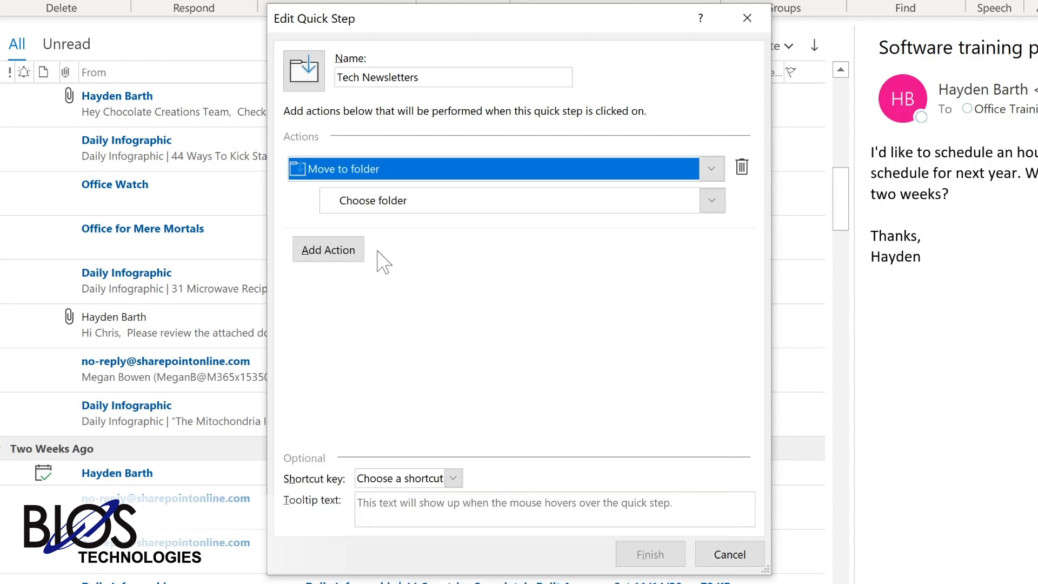
{"action": "left_click", "coordinate": [711, 200]}
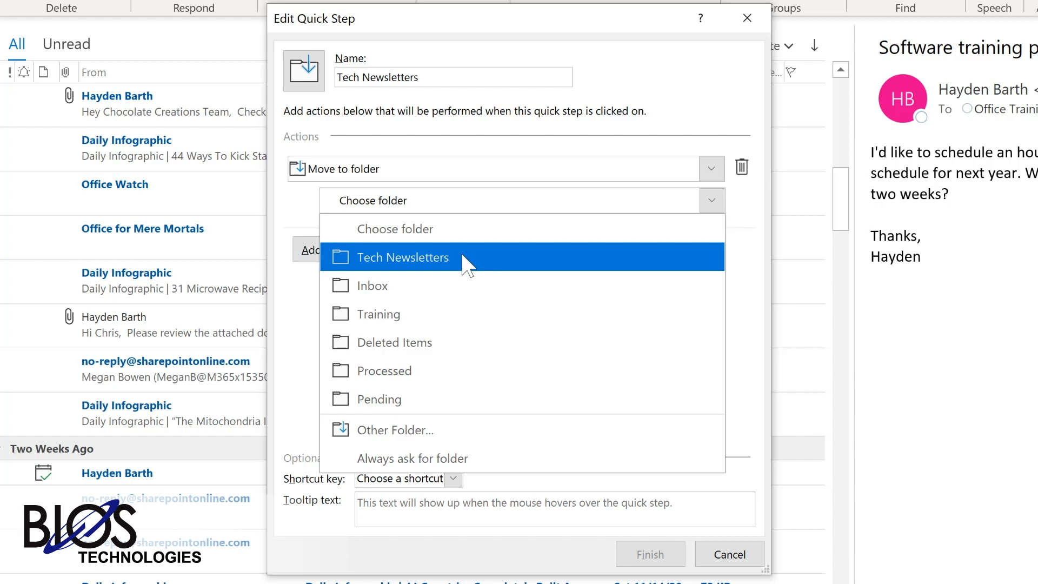
{"action": "left_click", "coordinate": [470, 257]}
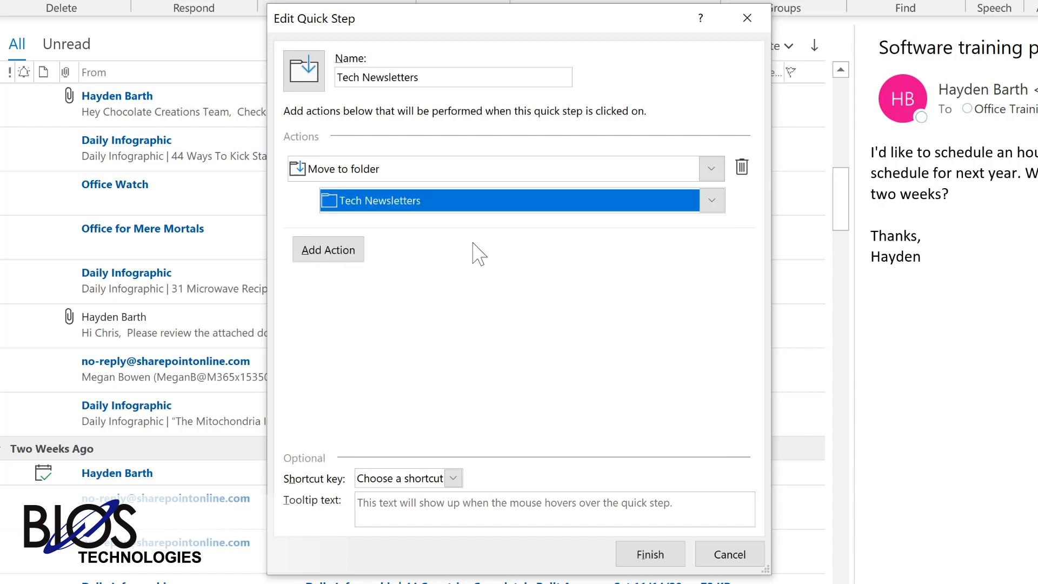
Add a second action to the Tech Newsletters Quick Step that marks the message as read.
{"action": "left_click", "coordinate": [325, 252]}
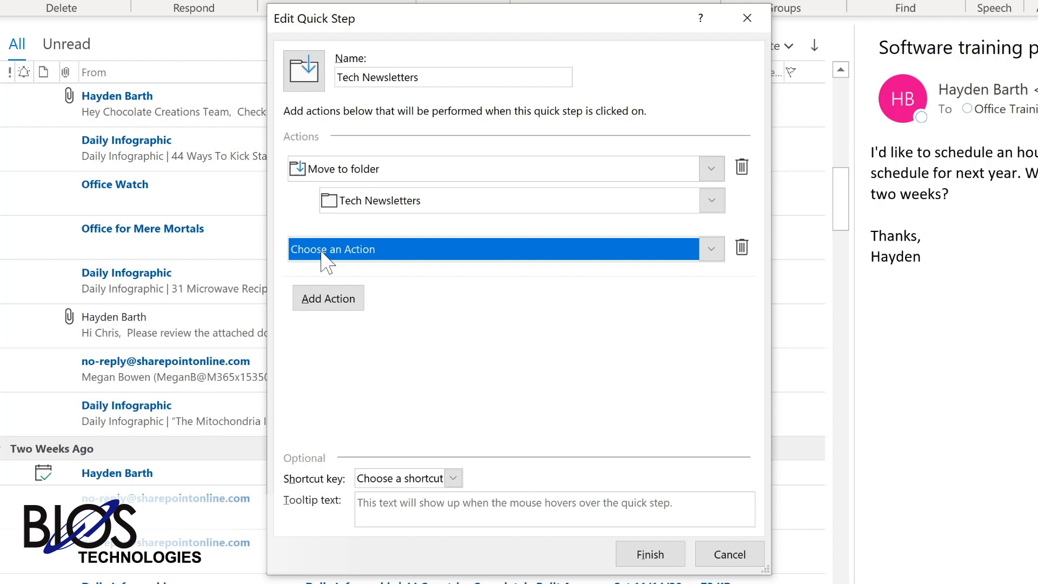
{"action": "left_click", "coordinate": [361, 251]}
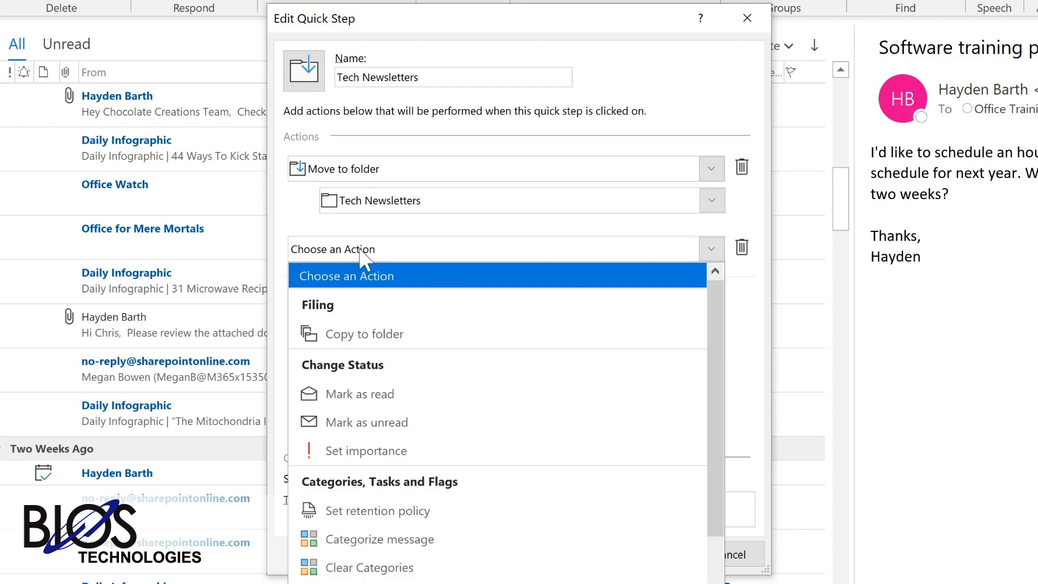
{"action": "left_click", "coordinate": [358, 392]}
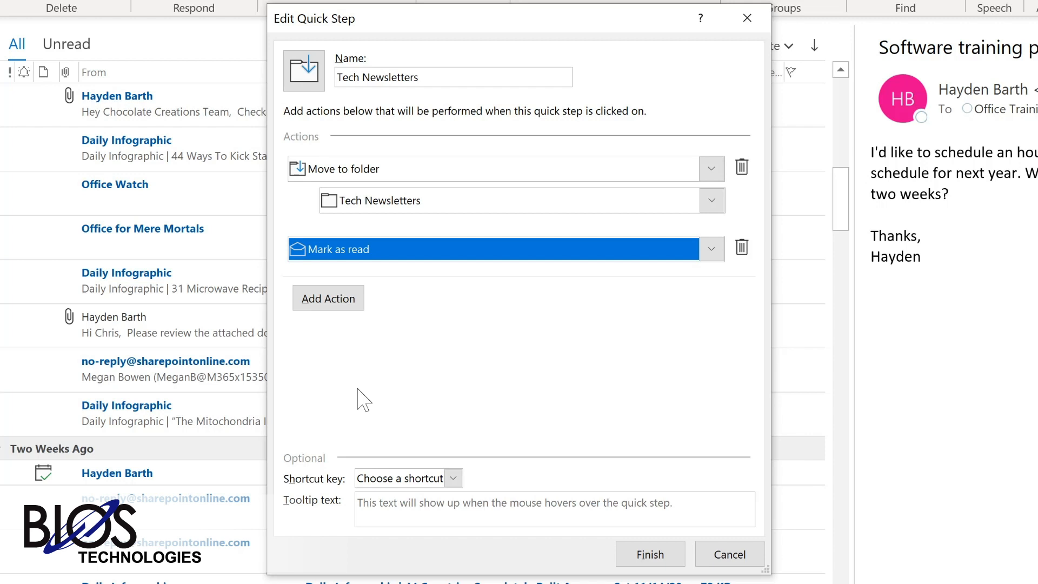
Assign CTRL+SHIFT+1 and the tooltip "Move to Tech Newsletter folder" to the Quick Step and save it.
{"action": "left_click", "coordinate": [453, 479]}
{"action": "left_click", "coordinate": [427, 516]}
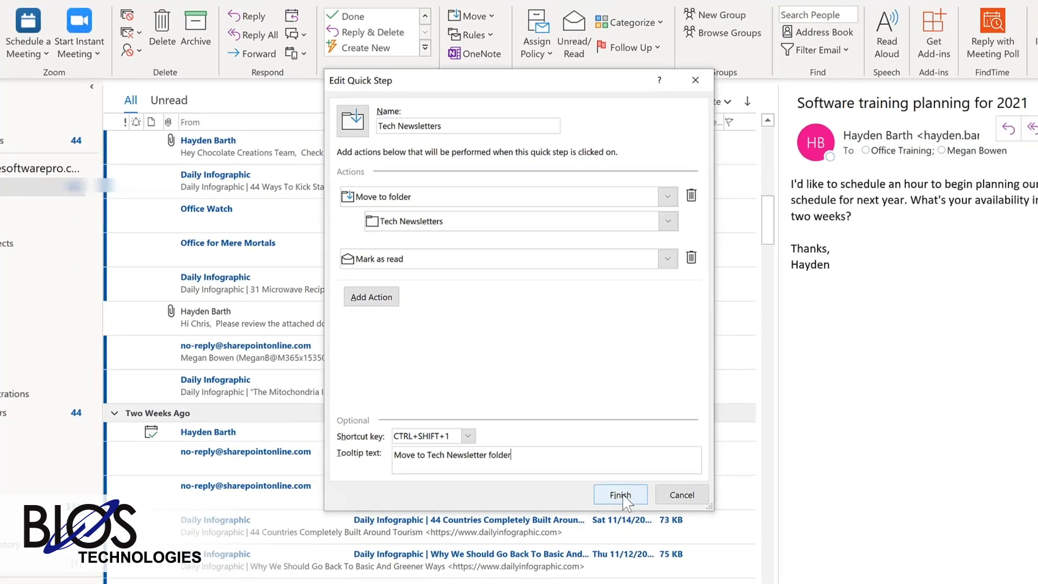
{"action": "left_click", "coordinate": [622, 495]}
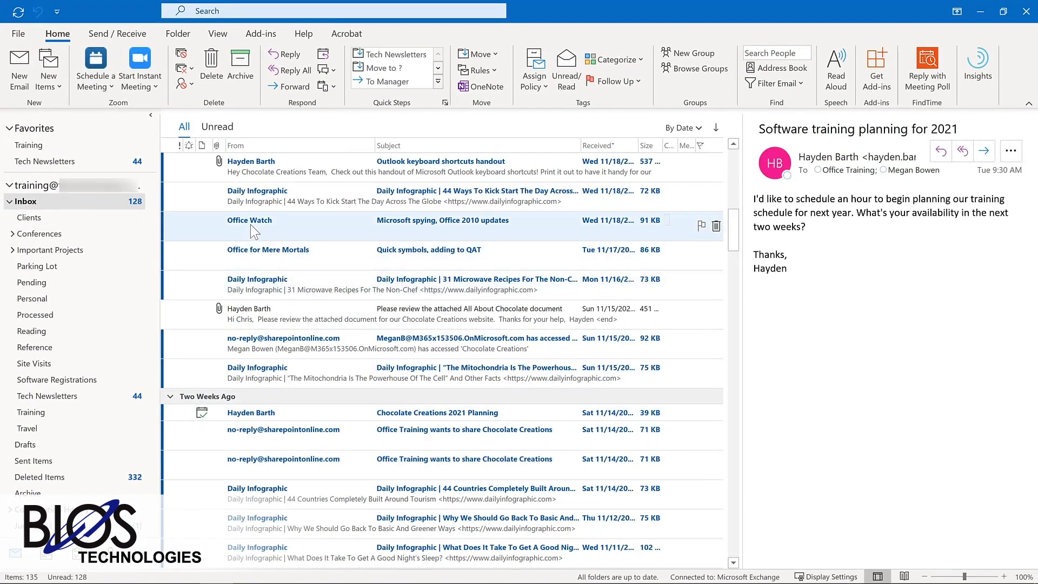
Run the Tech Newsletters Quick Step on the Office Watch and Office for Mere Mortals messages and check the destination folder.
{"action": "left_click", "coordinate": [251, 224]}
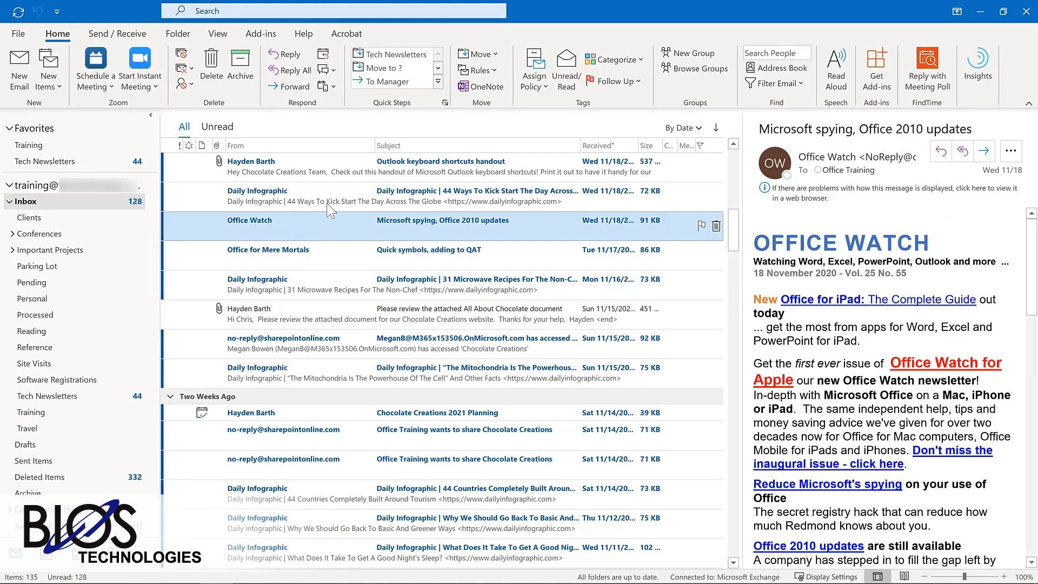
{"action": "left_click", "coordinate": [411, 54]}
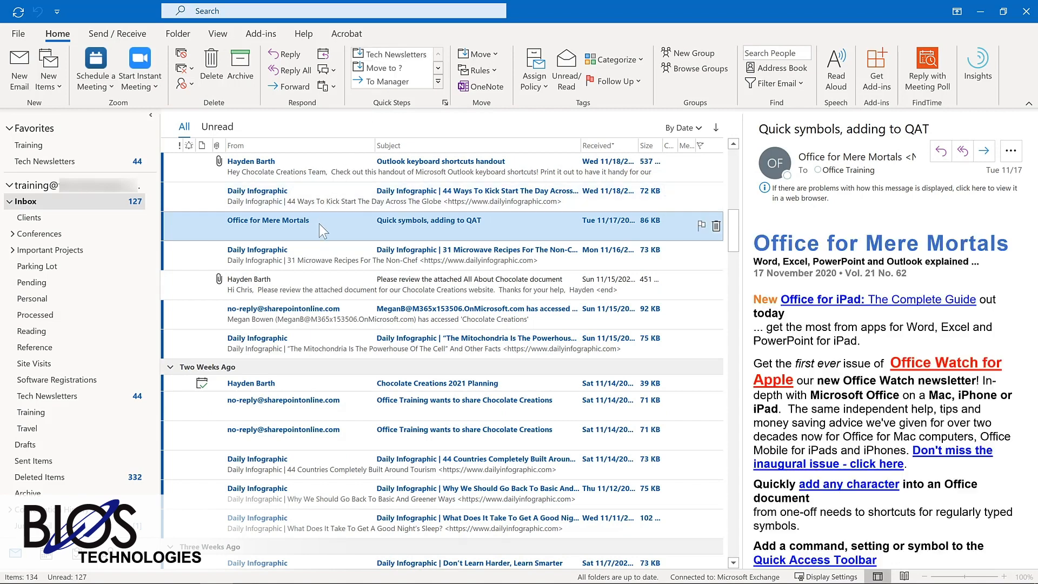
{"action": "key", "text": "ctrl+shift+1"}
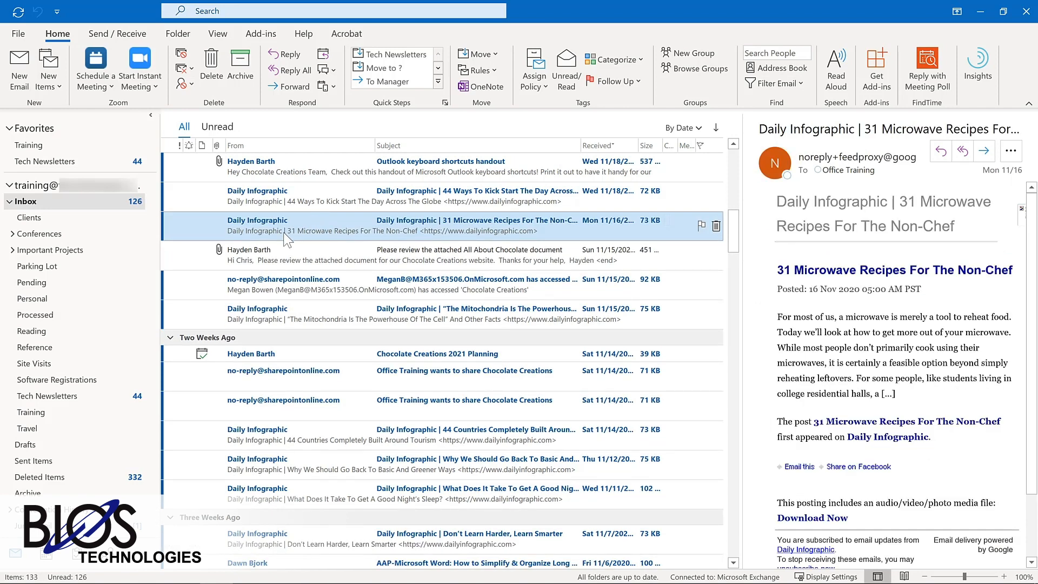
{"action": "left_click", "coordinate": [88, 396]}
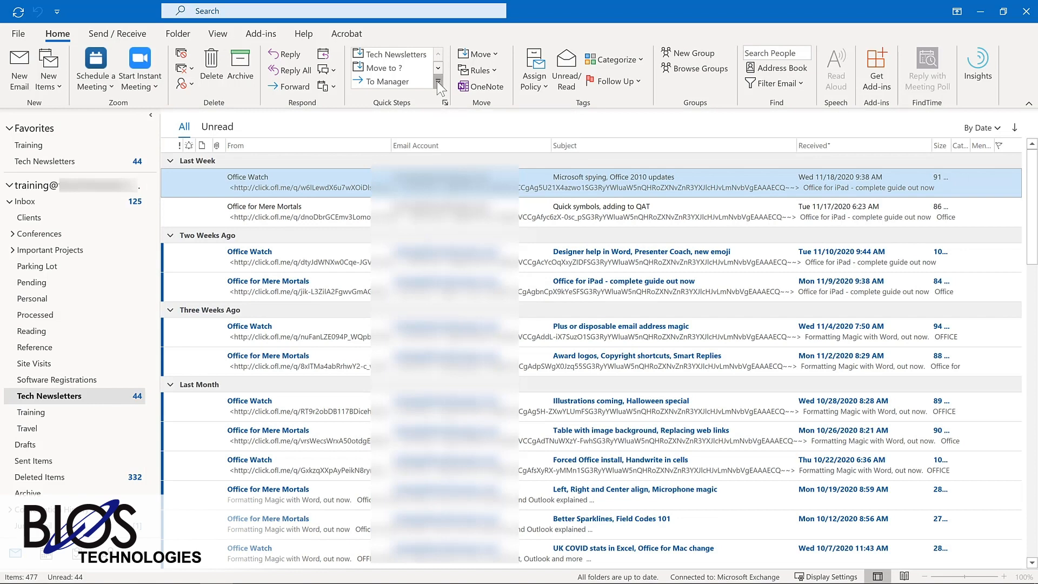
Open the management dialog for the existing Quick Steps.
{"action": "left_click", "coordinate": [438, 81]}
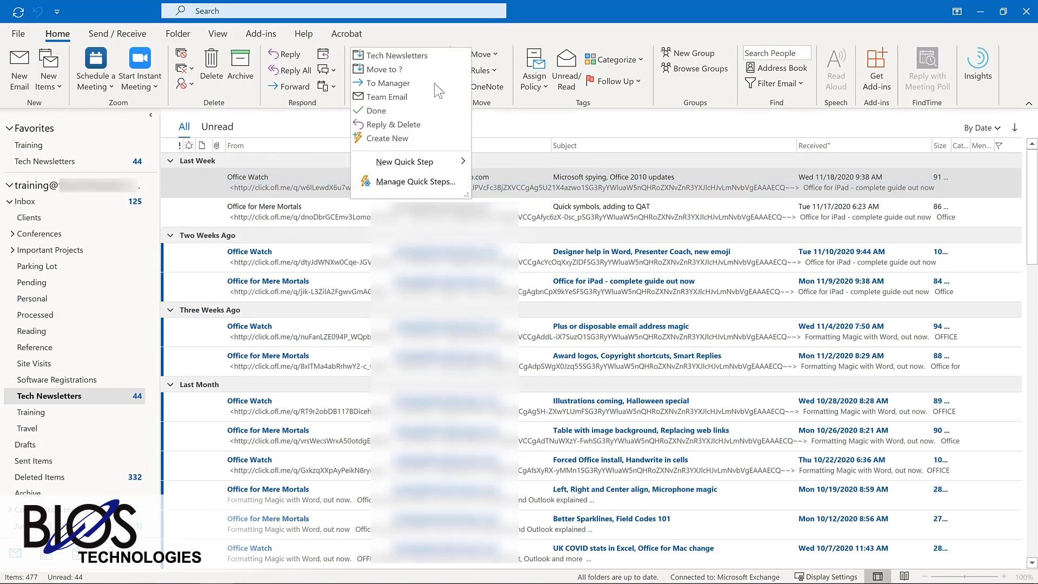
{"action": "left_click", "coordinate": [399, 183]}
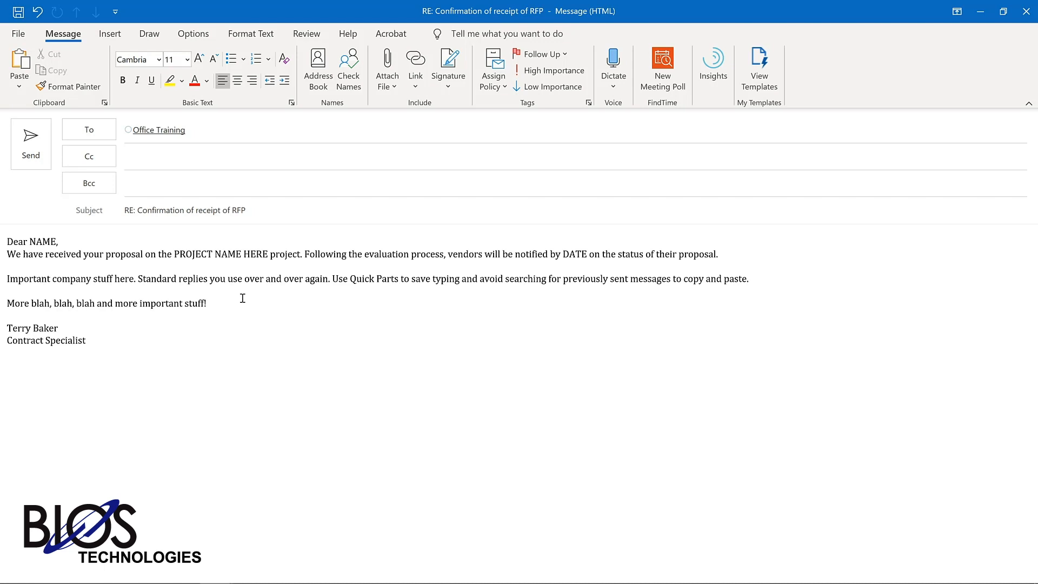
Set up a new Quick Part from the whole text of the RFP confirmation reply, named "Proposal response".
{"action": "key", "text": "ctrl+a"}
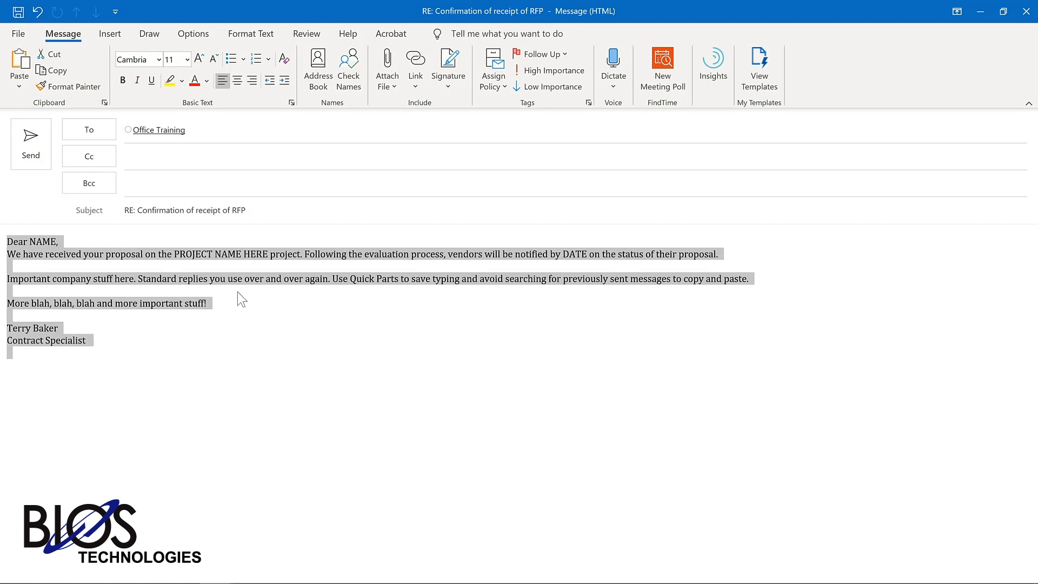
{"action": "left_click", "coordinate": [101, 34]}
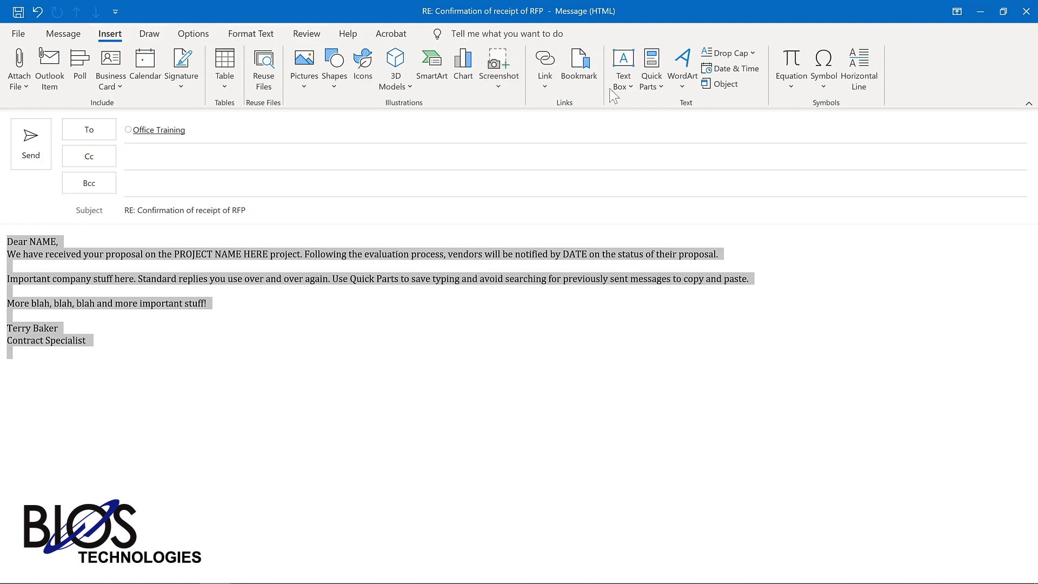
{"action": "left_click", "coordinate": [661, 88]}
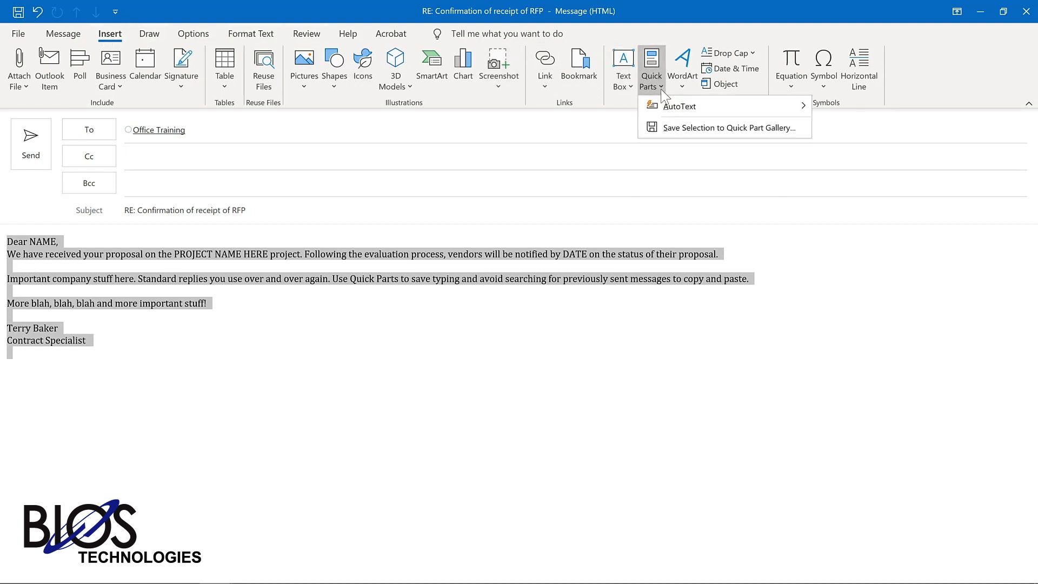
{"action": "left_click", "coordinate": [677, 128]}
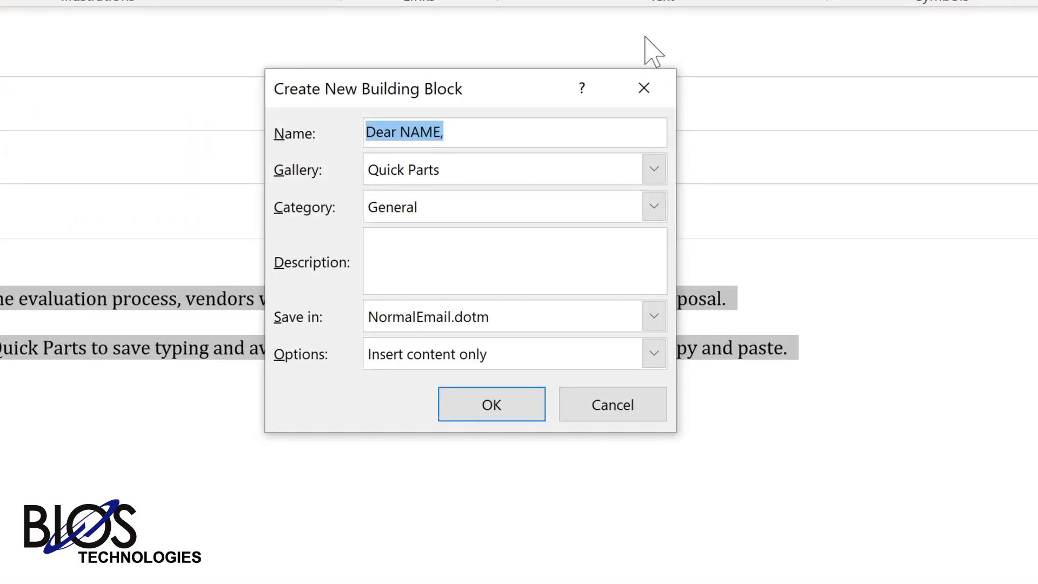
{"action": "type", "text": "Proposal response"}
Create a new category named "Proposals" for the Quick Part.
{"action": "left_click", "coordinate": [654, 206]}
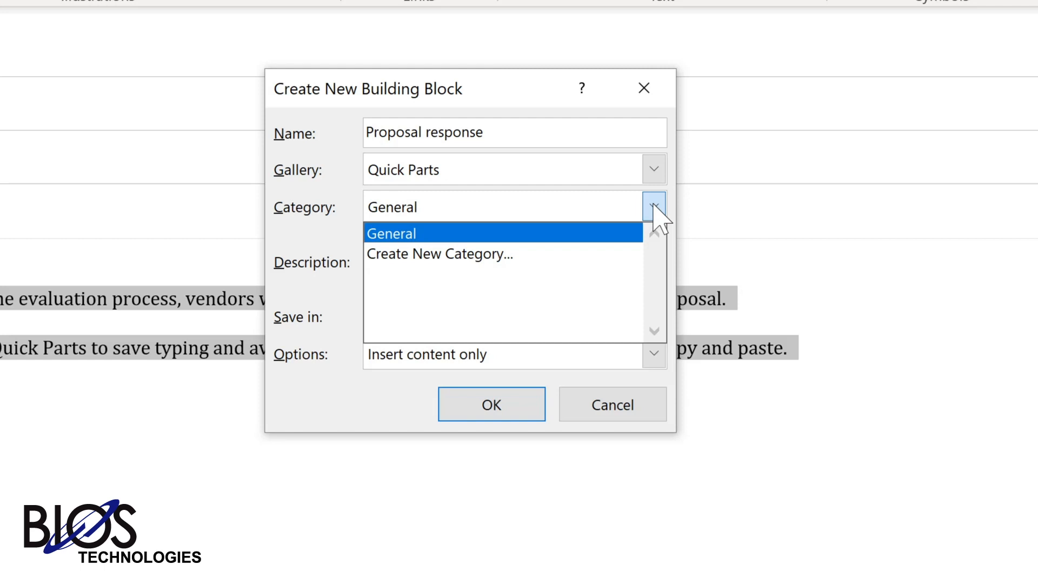
{"action": "left_click", "coordinate": [440, 253]}
{"action": "type", "text": "Pro"}
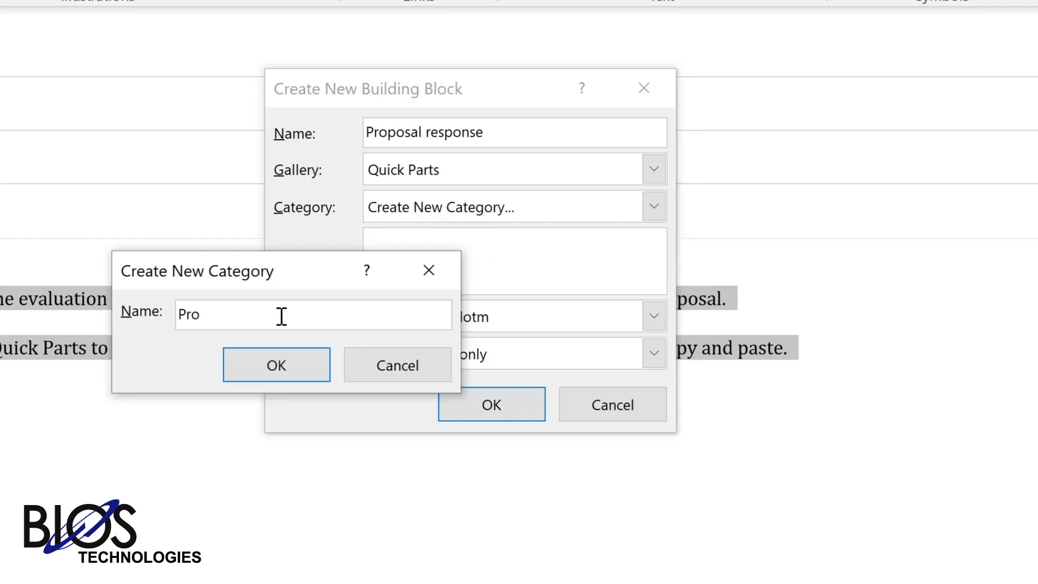
{"action": "type", "text": "posals"}
{"action": "key", "text": "Return"}
Describe the Quick Part as "Response to project proposals", keep the Insert content only option, and save it.
{"action": "left_click", "coordinate": [408, 240]}
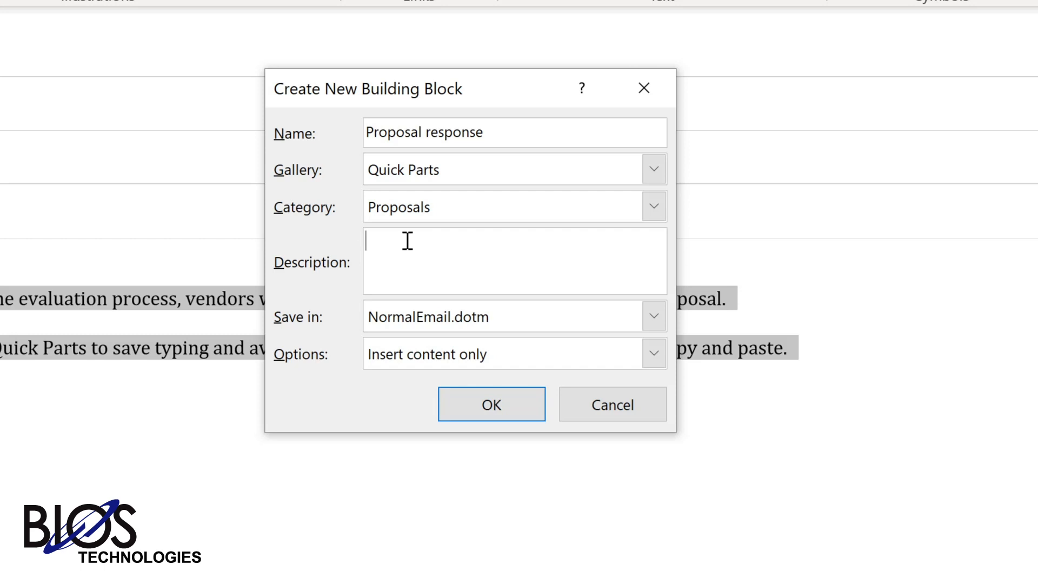
{"action": "type", "text": "Response to project proposals"}
{"action": "left_click", "coordinate": [654, 356]}
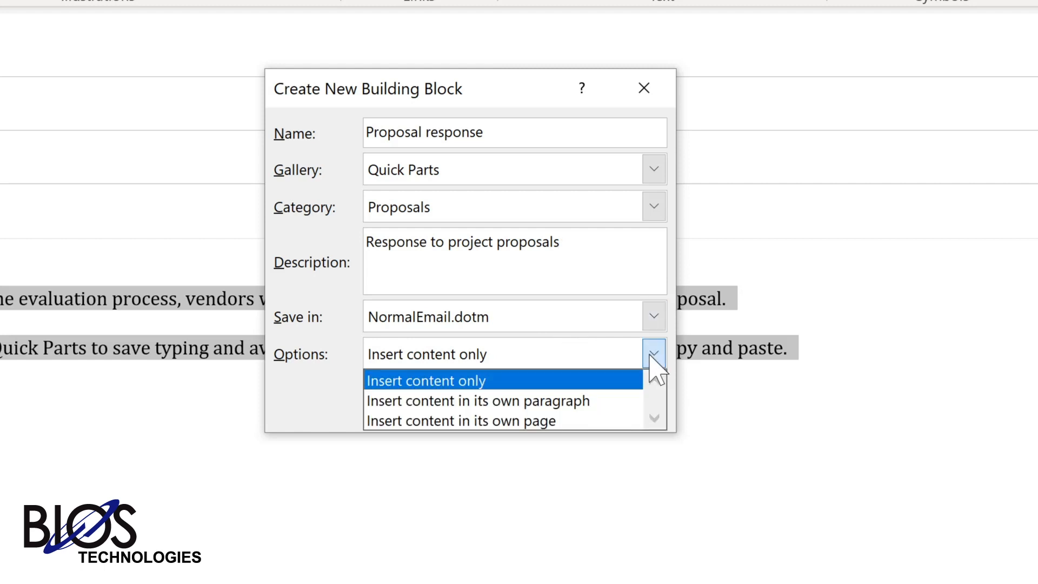
{"action": "left_click", "coordinate": [650, 356]}
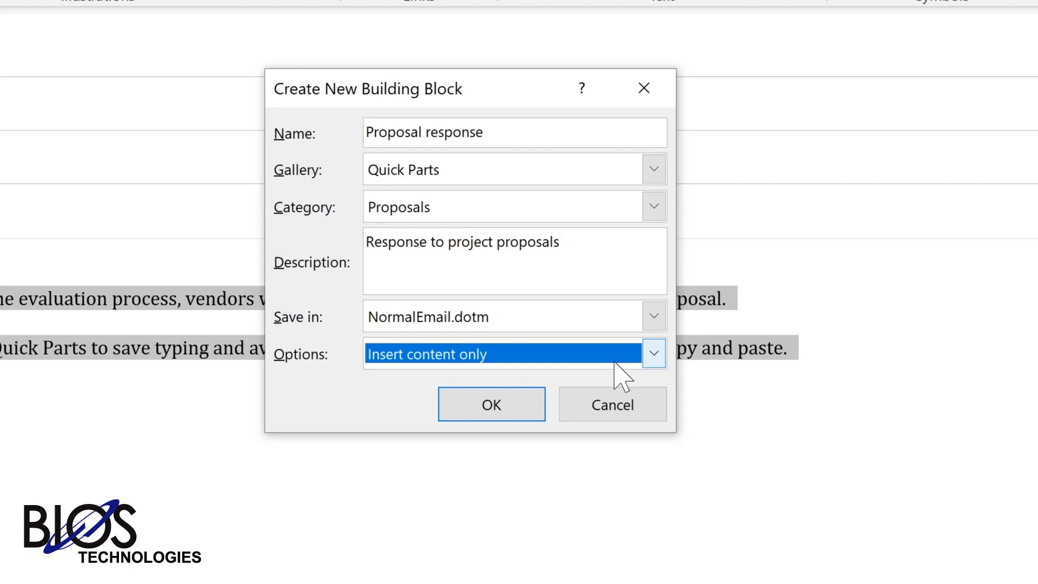
{"action": "left_click", "coordinate": [490, 407]}
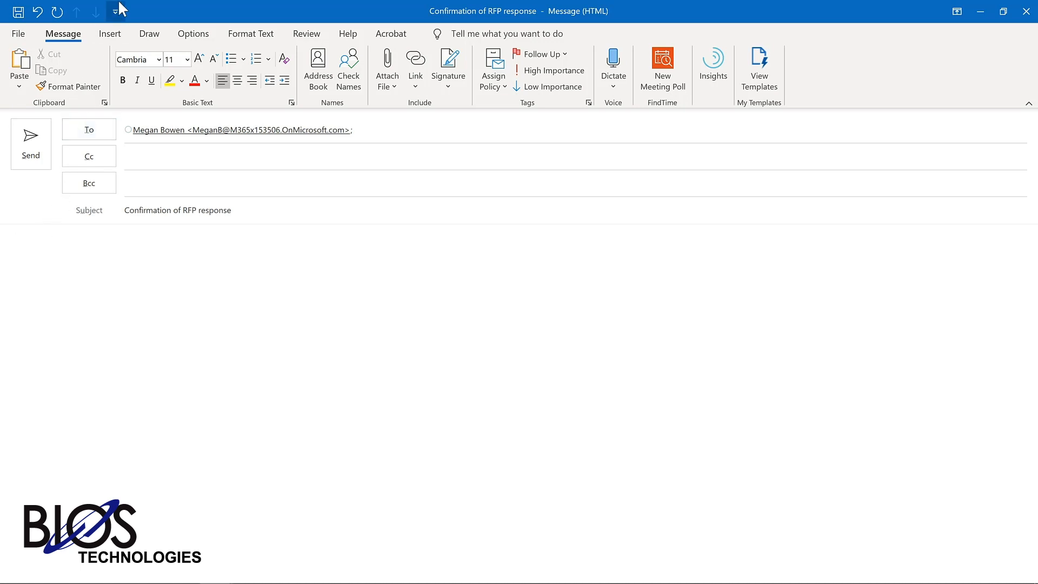
Insert the Proposal response Quick Part into the body of the "Confirmation of RFP response" message.
{"action": "left_click", "coordinate": [112, 37]}
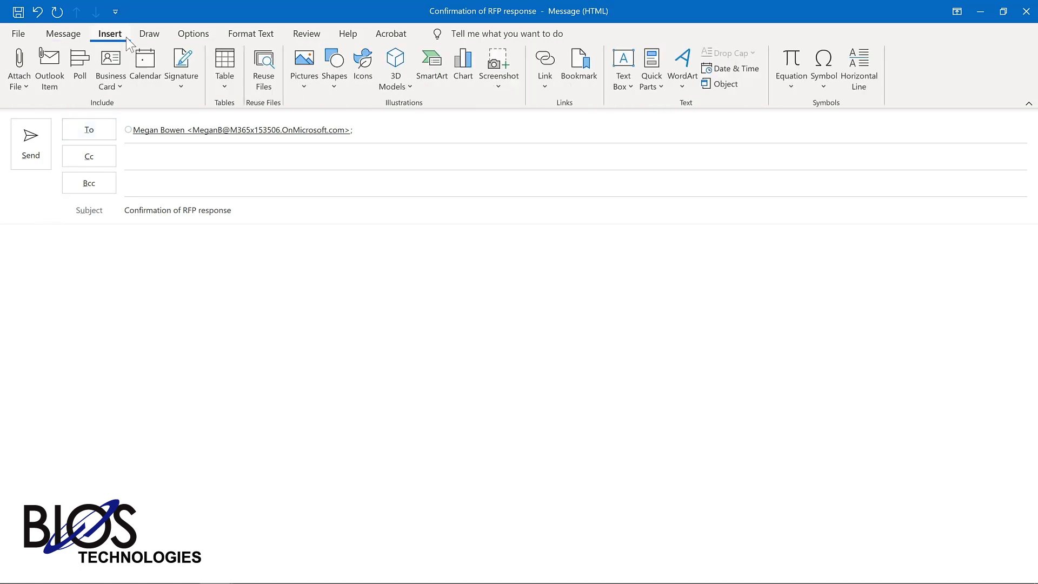
{"action": "left_click", "coordinate": [651, 92]}
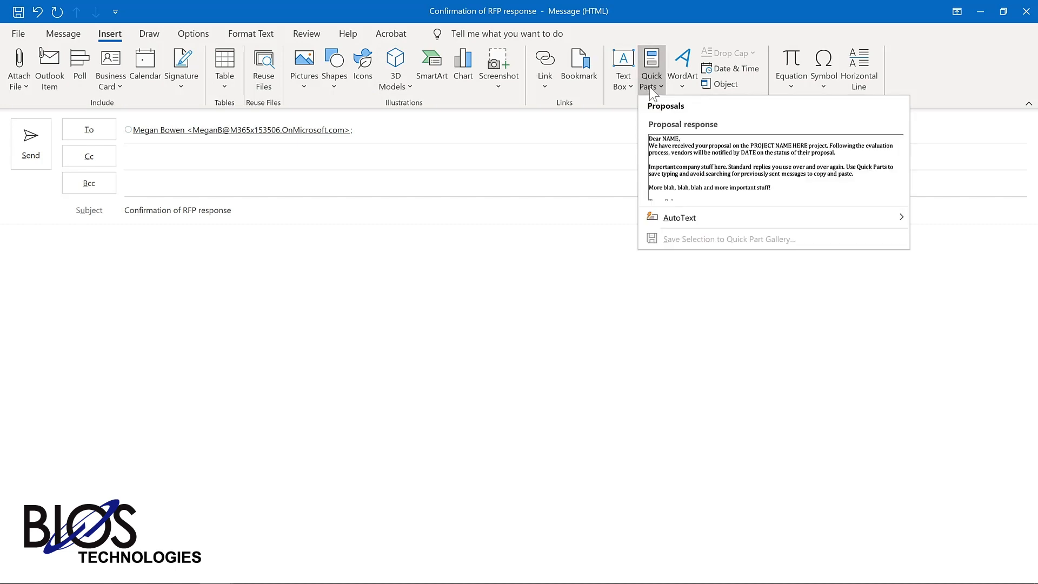
{"action": "left_click", "coordinate": [697, 154]}
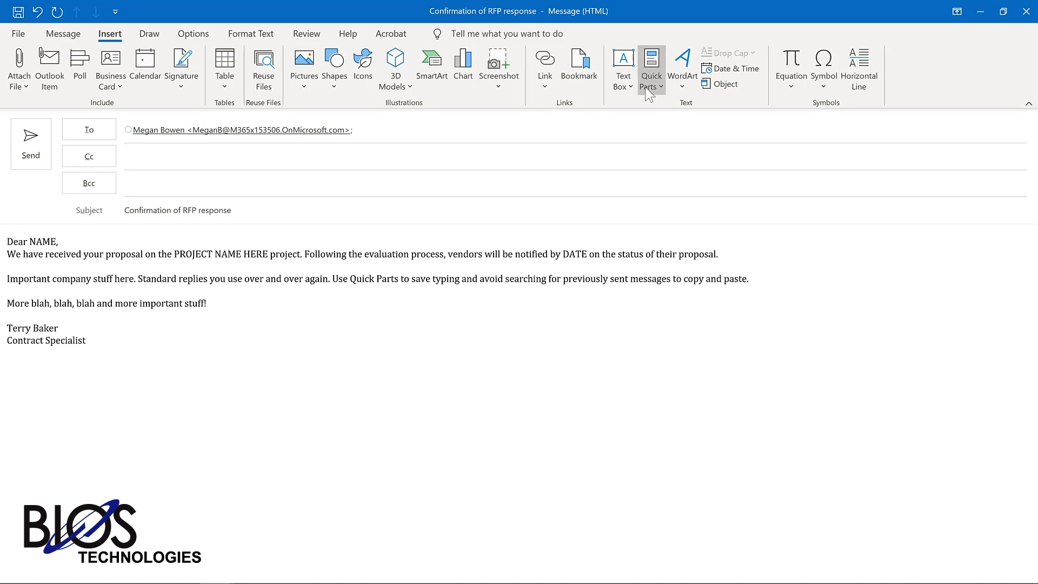
Open the building blocks organizer for managing or deleting the Proposal response Quick Part.
{"action": "left_click", "coordinate": [652, 67]}
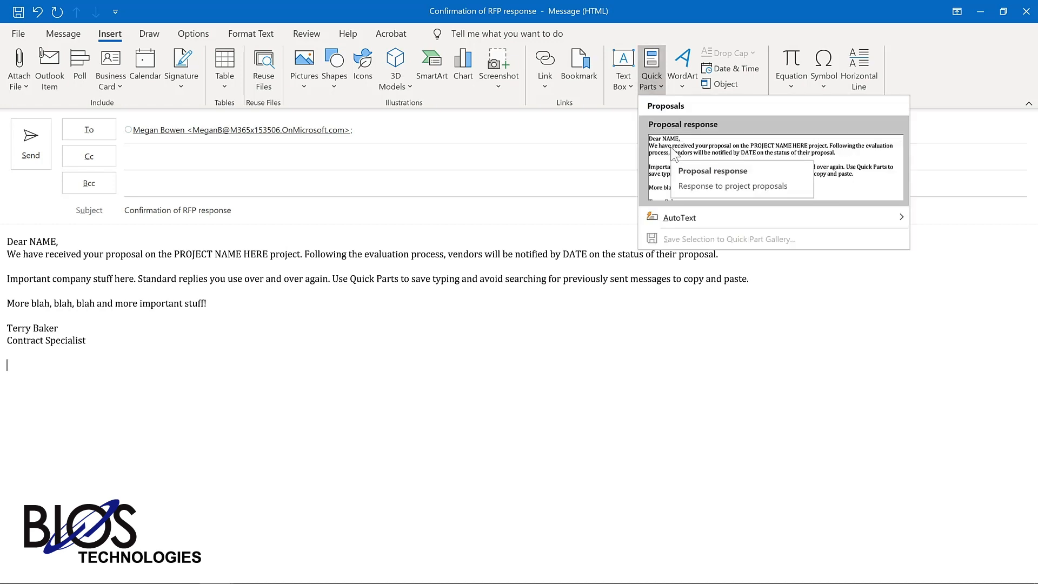
{"action": "right_click", "coordinate": [674, 155]}
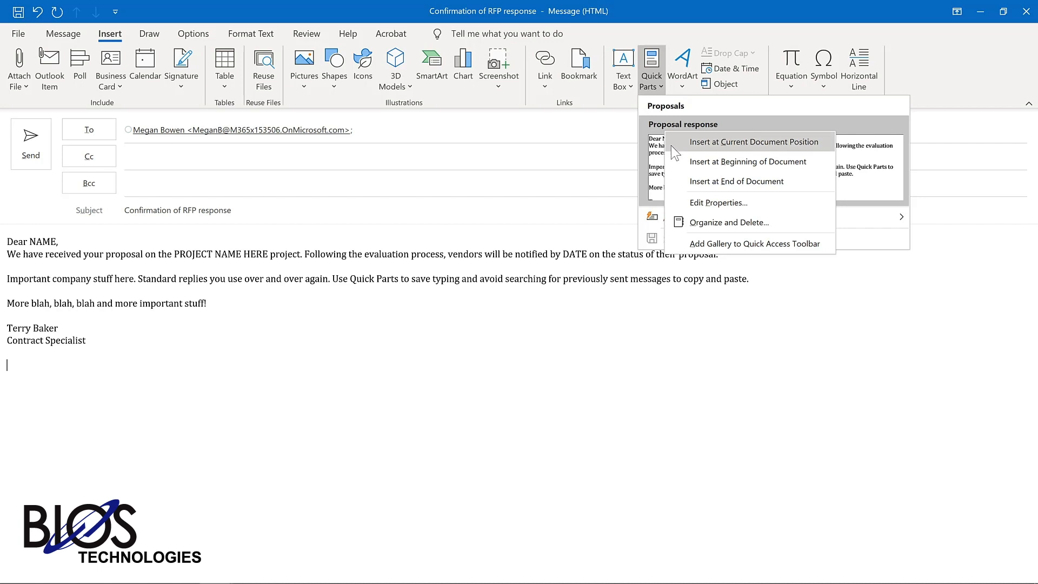
{"action": "left_click", "coordinate": [696, 220]}
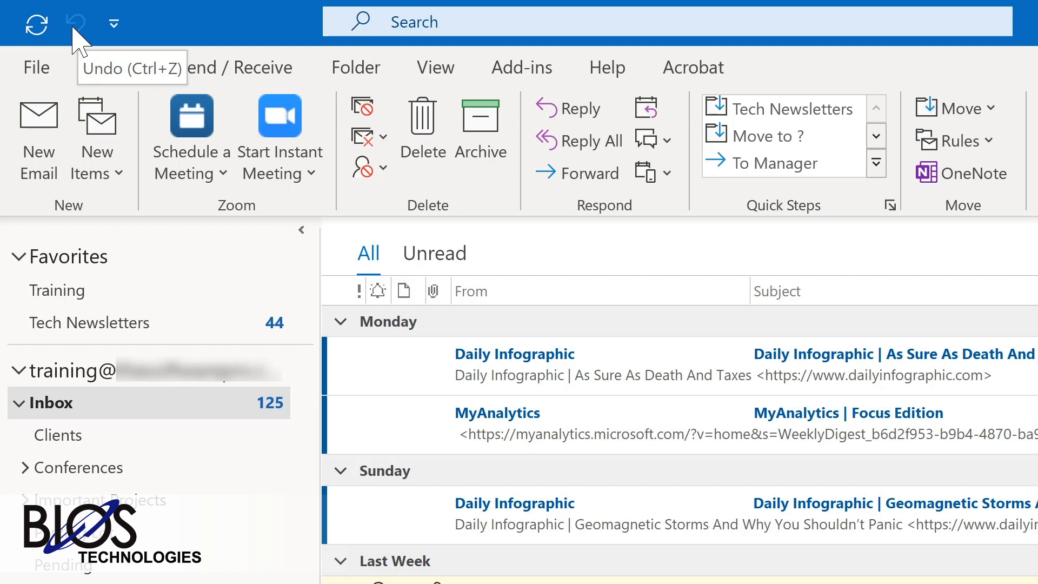
Add the Reply, Reply All and Forward commands to the main window's Quick Access Toolbar.
{"action": "left_click", "coordinate": [114, 24]}
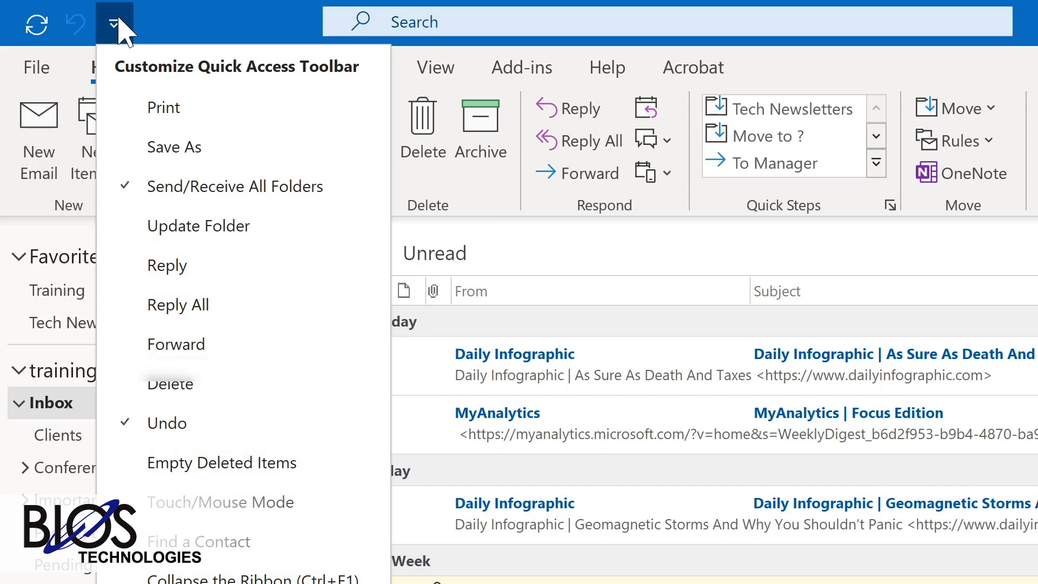
{"action": "left_click", "coordinate": [166, 265]}
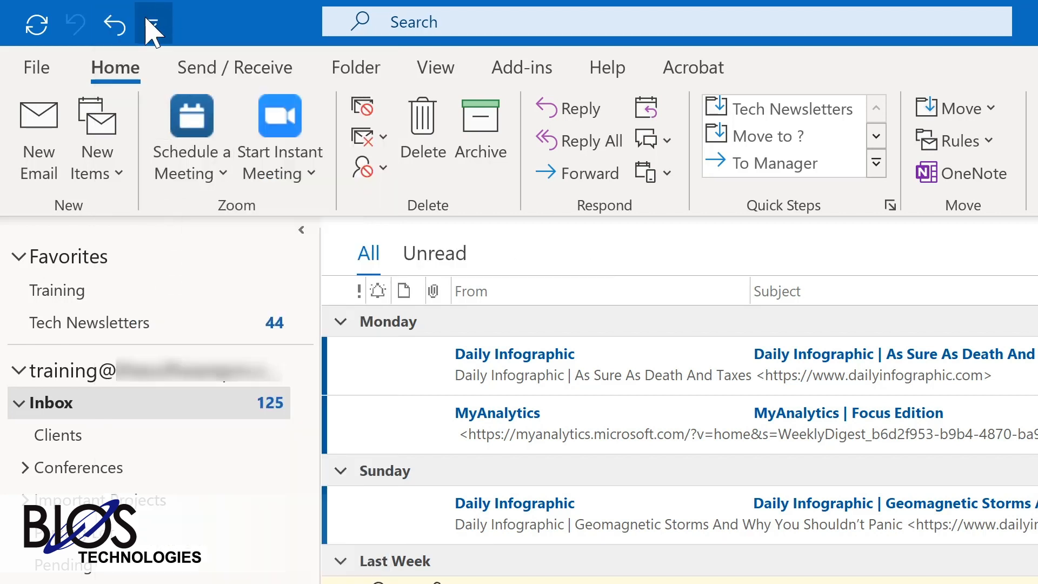
{"action": "left_click", "coordinate": [153, 26]}
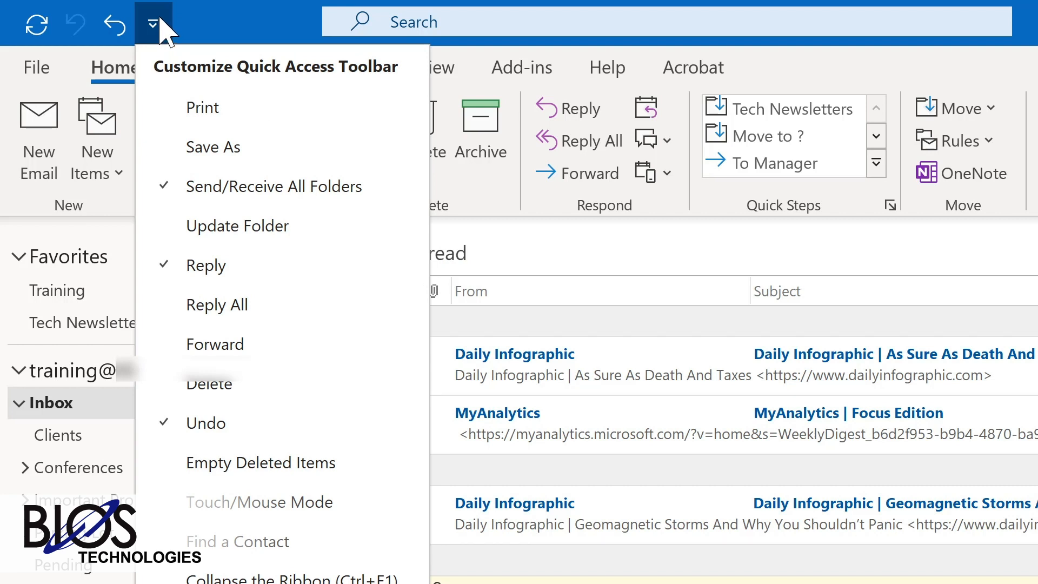
{"action": "left_click", "coordinate": [199, 307]}
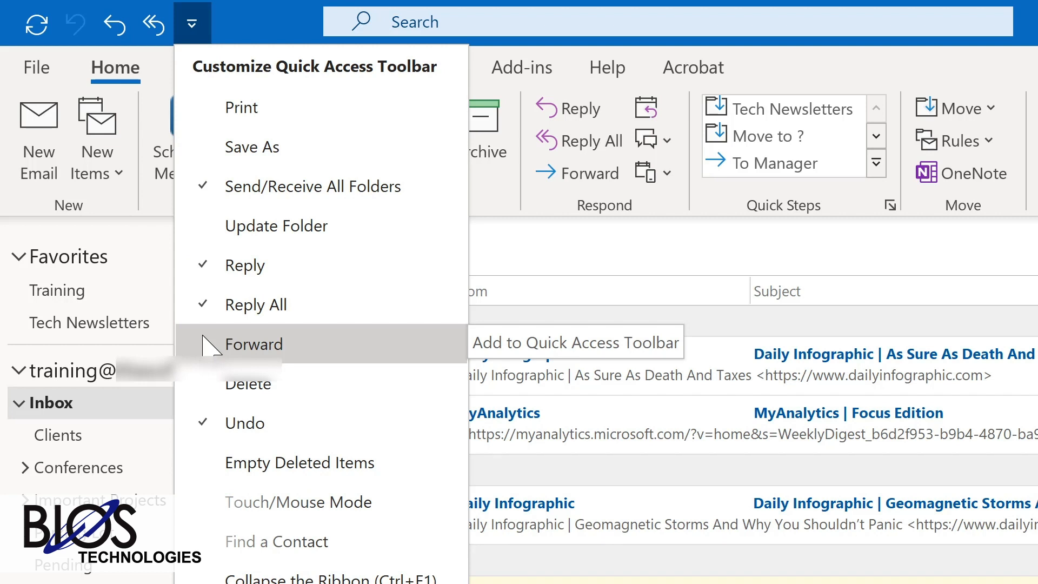
{"action": "left_click", "coordinate": [208, 342]}
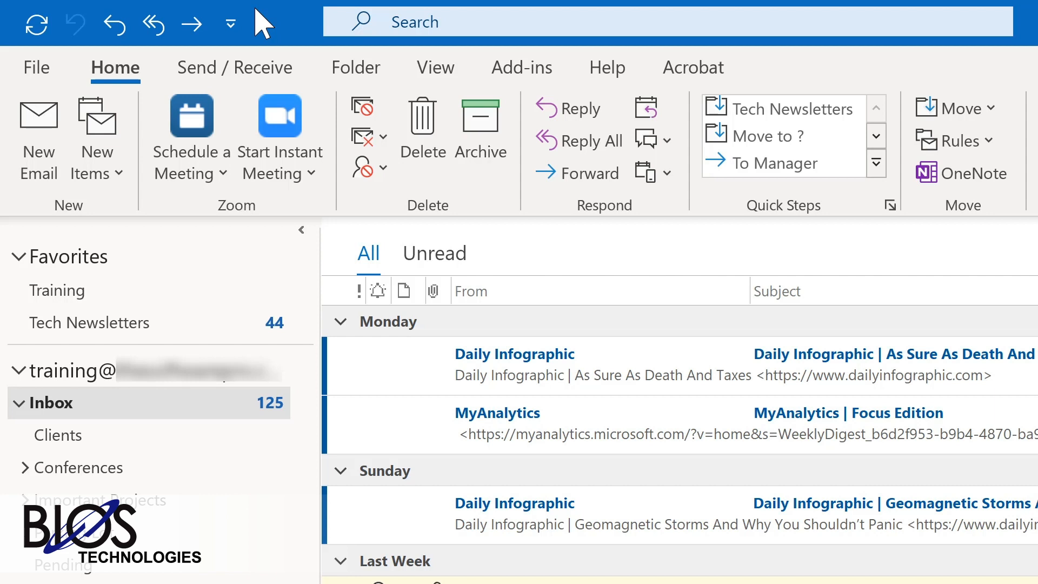
Start a new email message and add the Quick Parts command to its Quick Access Toolbar.
{"action": "key", "text": "ctrl+n"}
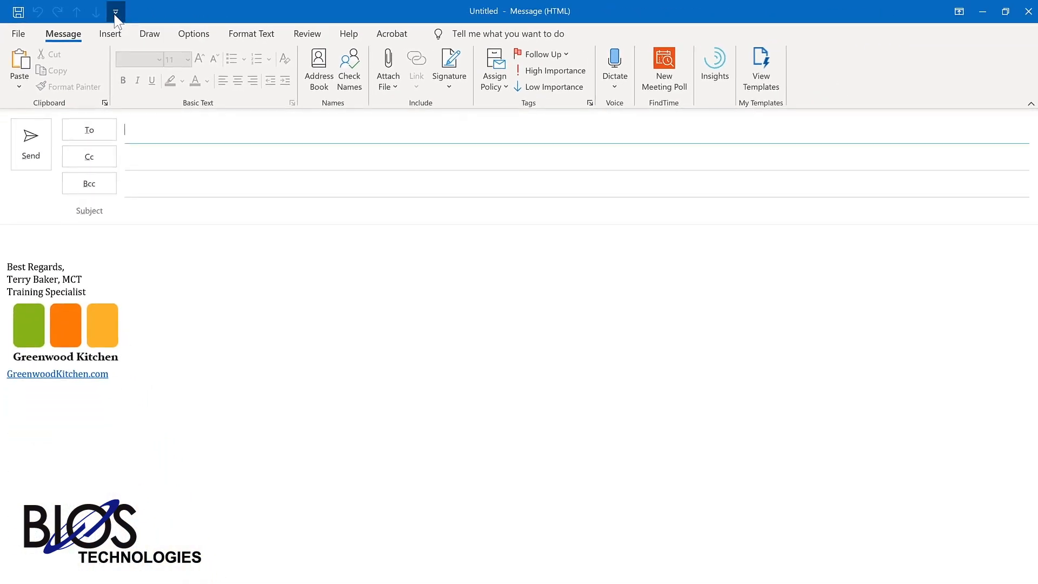
{"action": "left_click", "coordinate": [115, 12]}
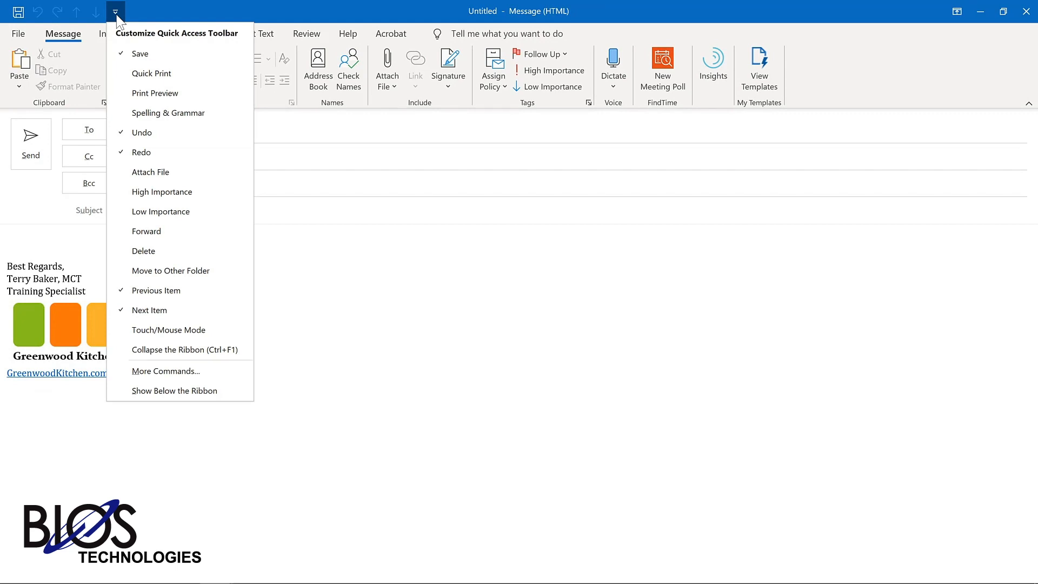
{"action": "left_click", "coordinate": [116, 11]}
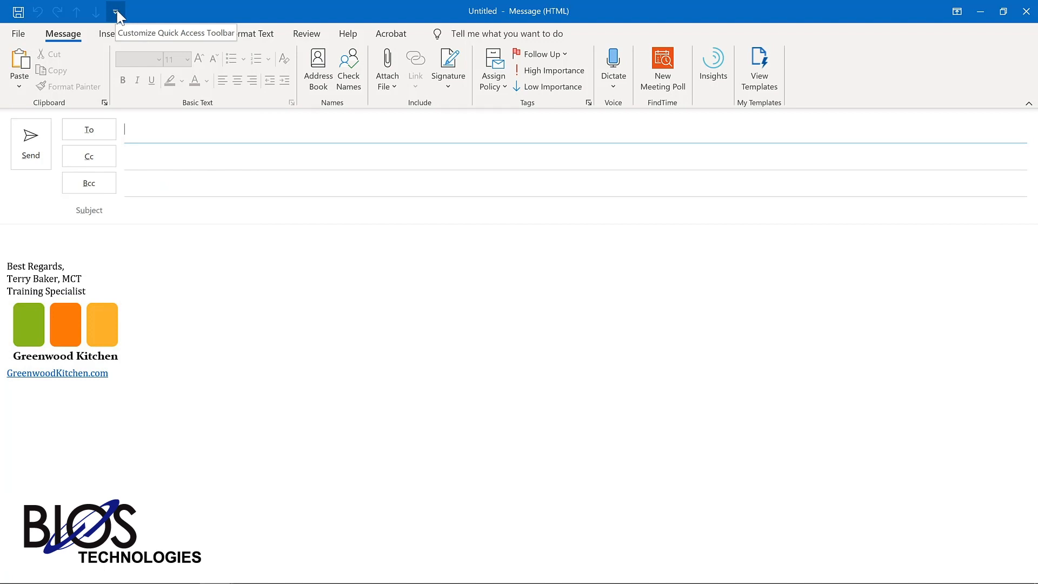
{"action": "left_click", "coordinate": [40, 231]}
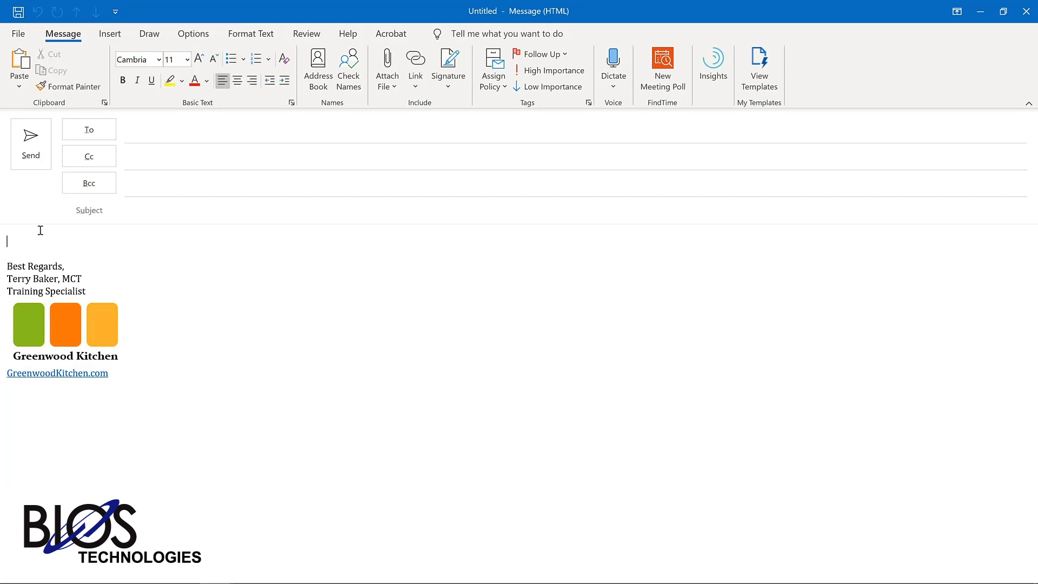
{"action": "left_click", "coordinate": [108, 36]}
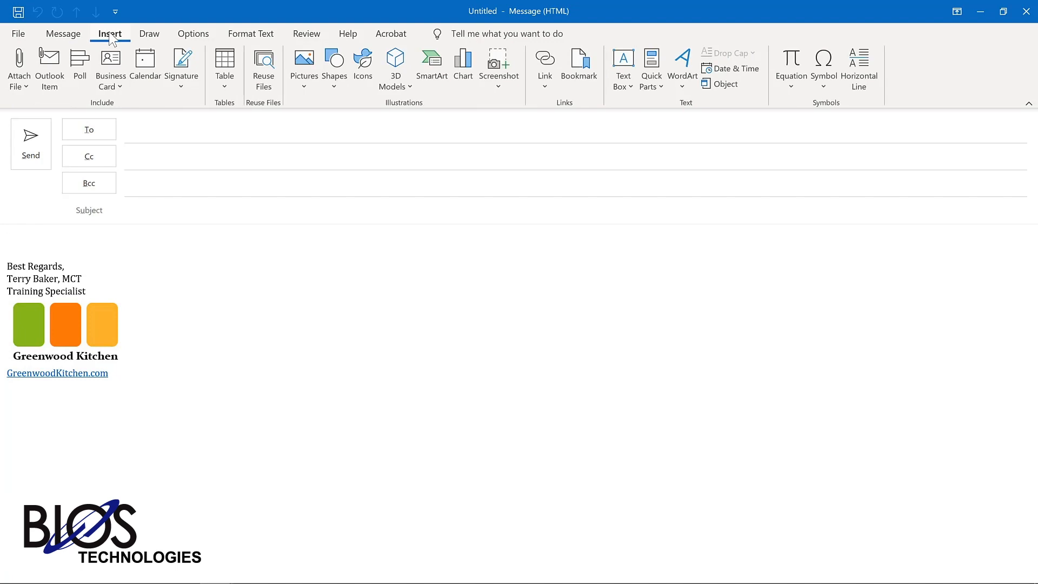
{"action": "right_click", "coordinate": [651, 64]}
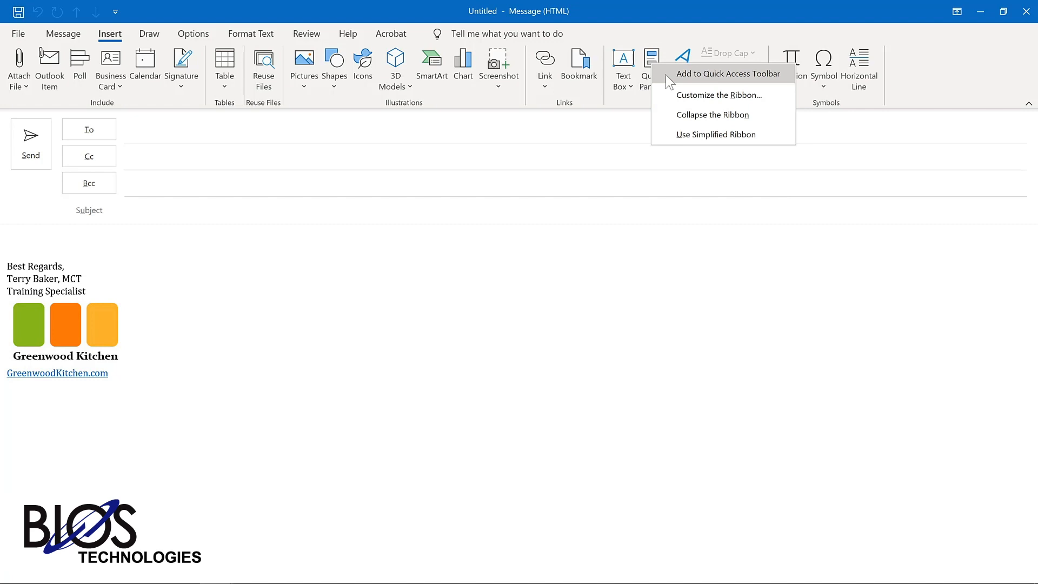
{"action": "left_click", "coordinate": [669, 81]}
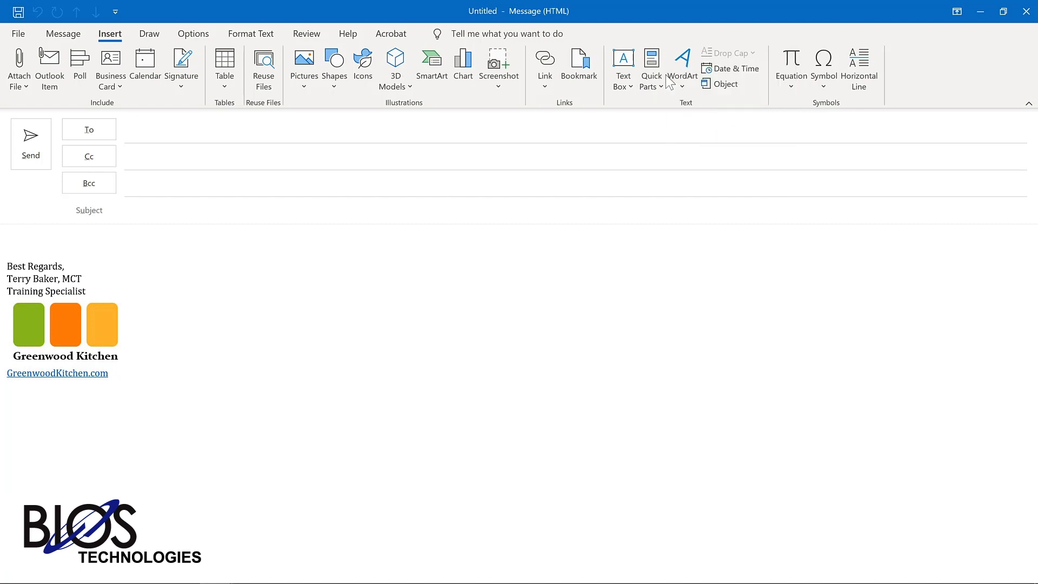
Add the Delay Delivery command to the message's Quick Access Toolbar and show the toolbar below the ribbon.
{"action": "left_click", "coordinate": [190, 34]}
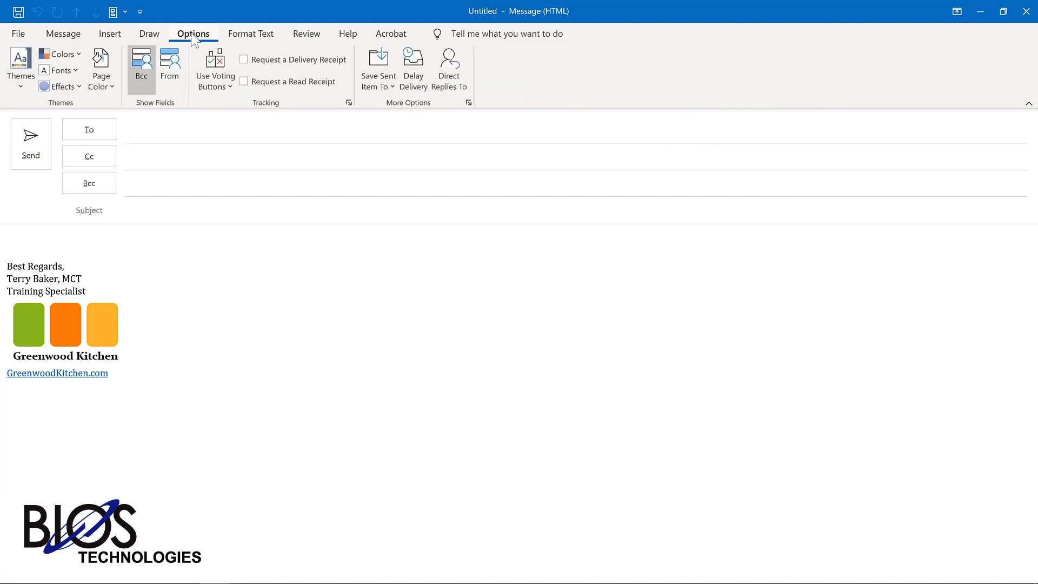
{"action": "right_click", "coordinate": [420, 75]}
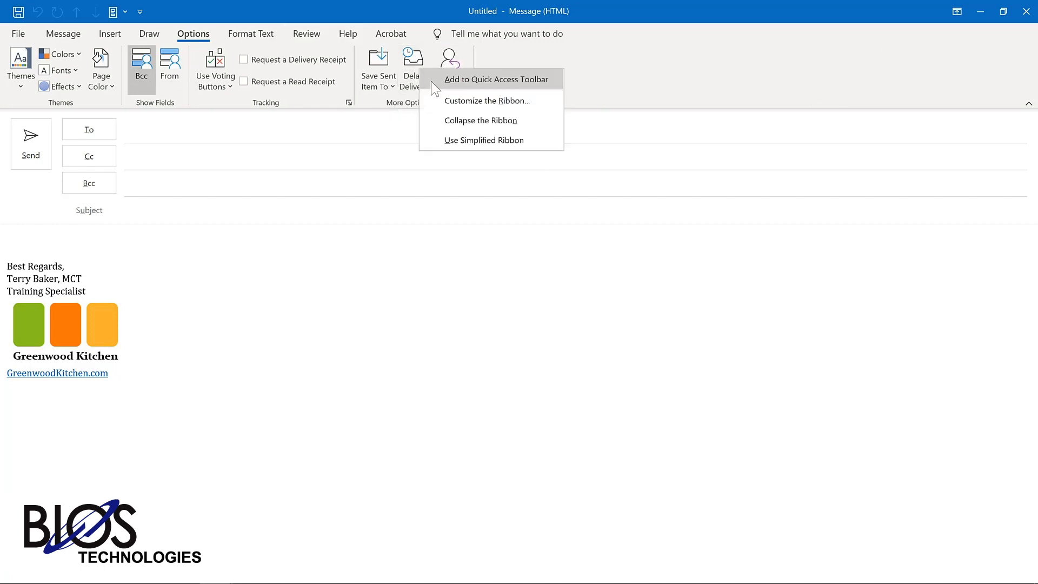
{"action": "left_click", "coordinate": [433, 77]}
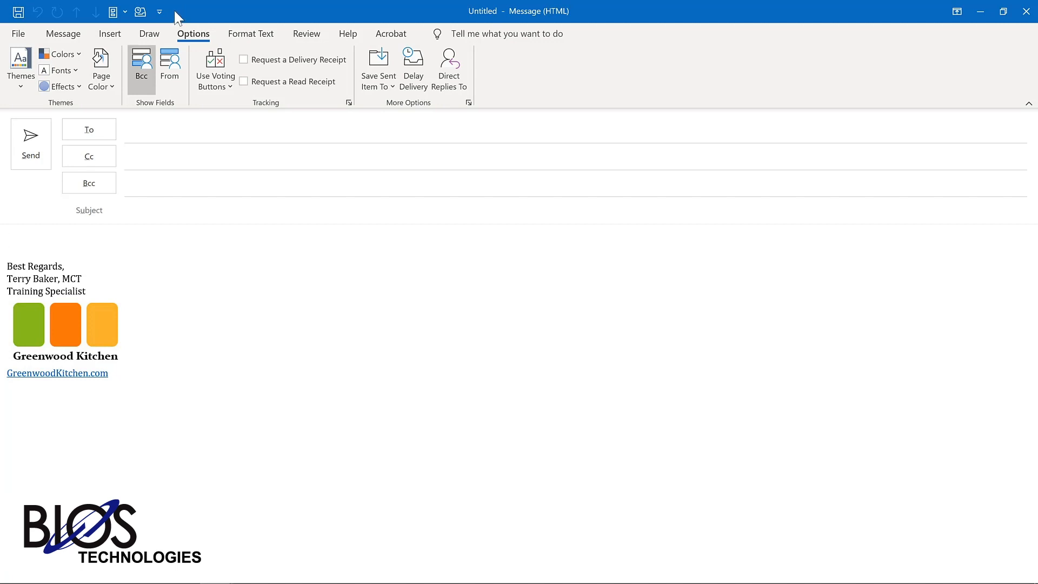
{"action": "left_click", "coordinate": [159, 11]}
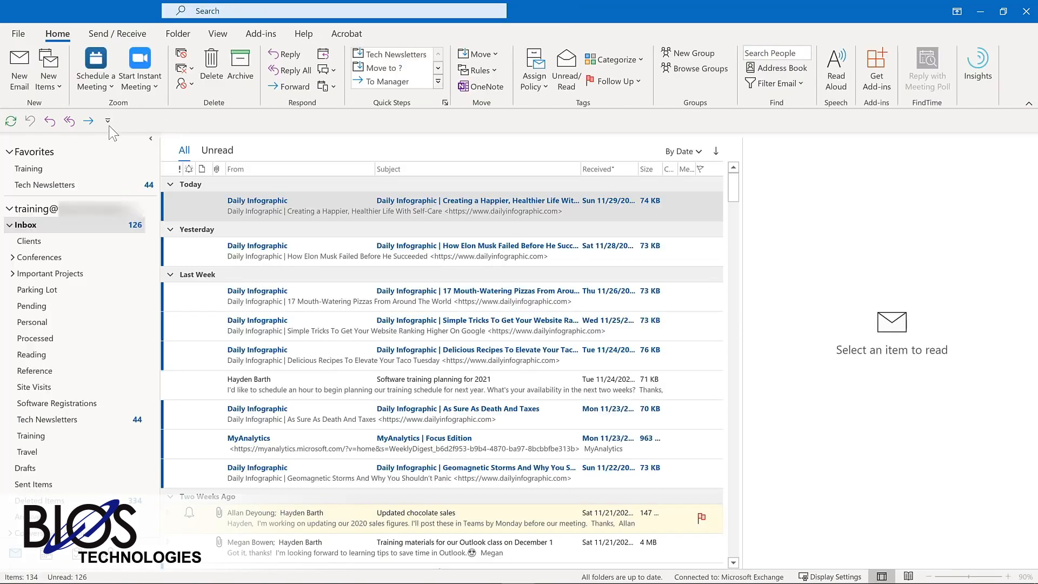
Customize the main window's Quick Access Toolbar by adding the popular commands Manage Rules & Alerts, Meeting, New Email and New Task.
{"action": "left_click", "coordinate": [109, 124]}
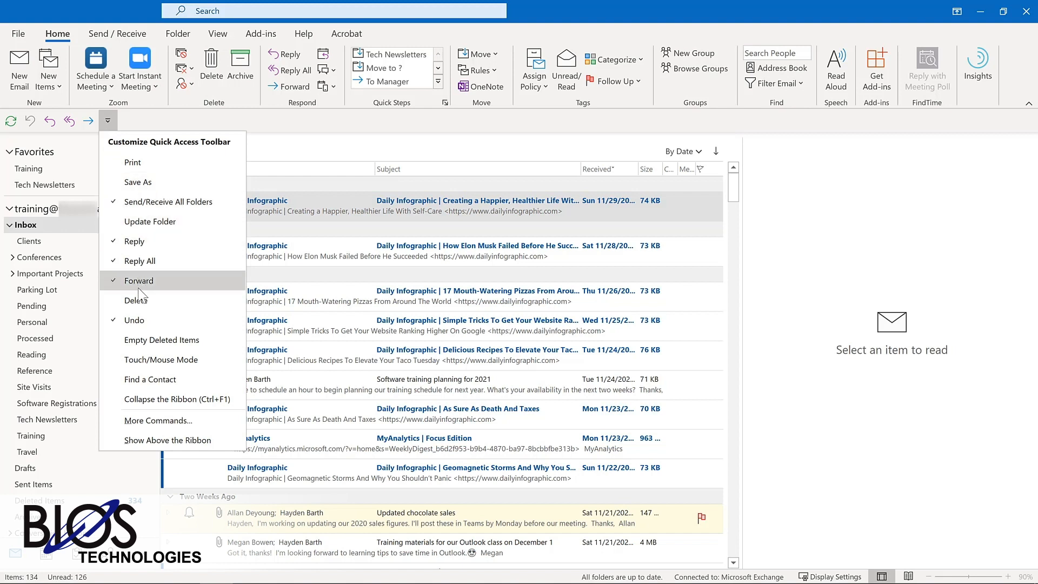
{"action": "right_click", "coordinate": [65, 124]}
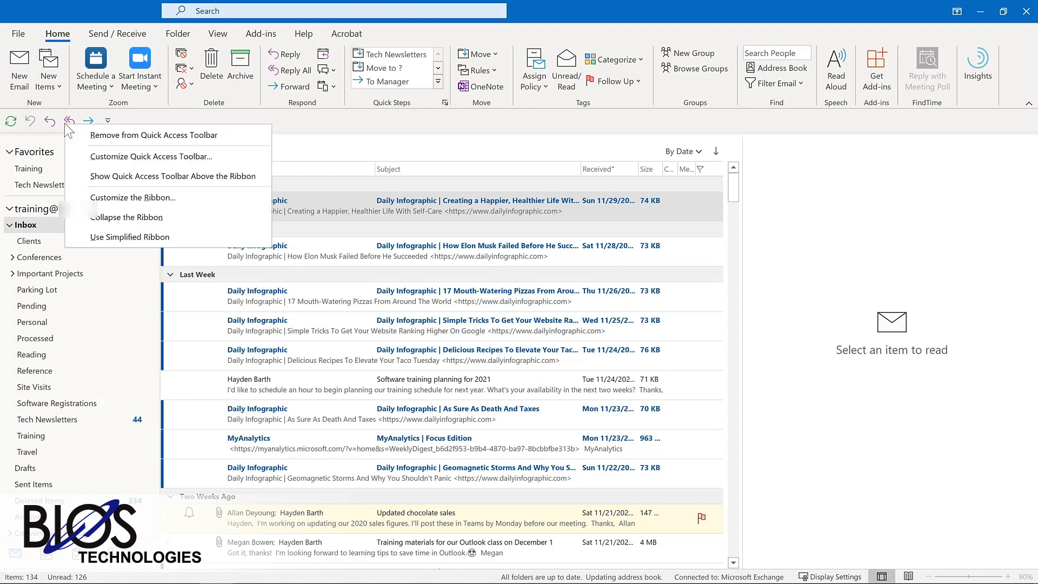
{"action": "left_click", "coordinate": [86, 155]}
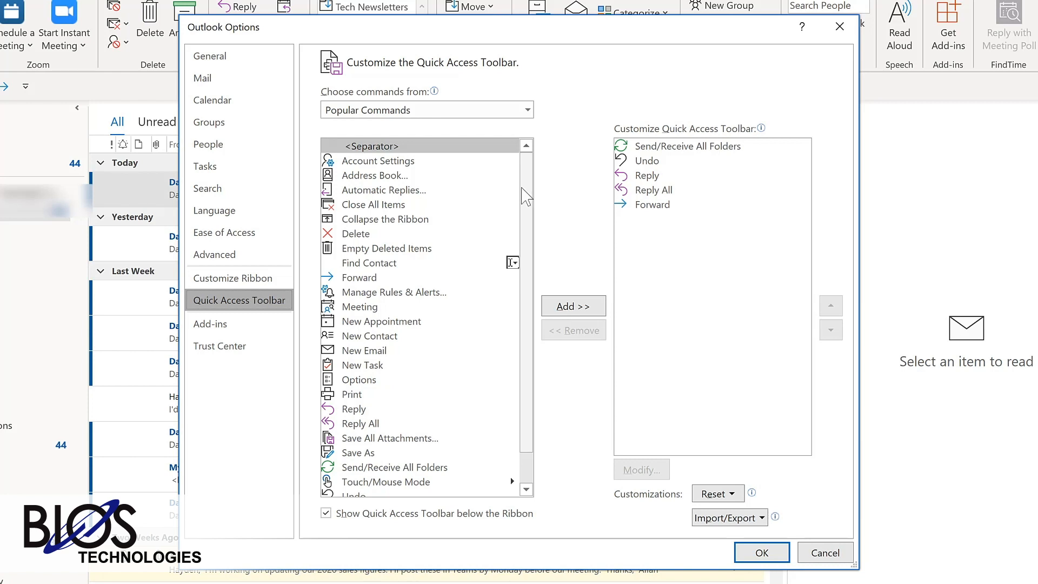
{"action": "left_click", "coordinate": [394, 295]}
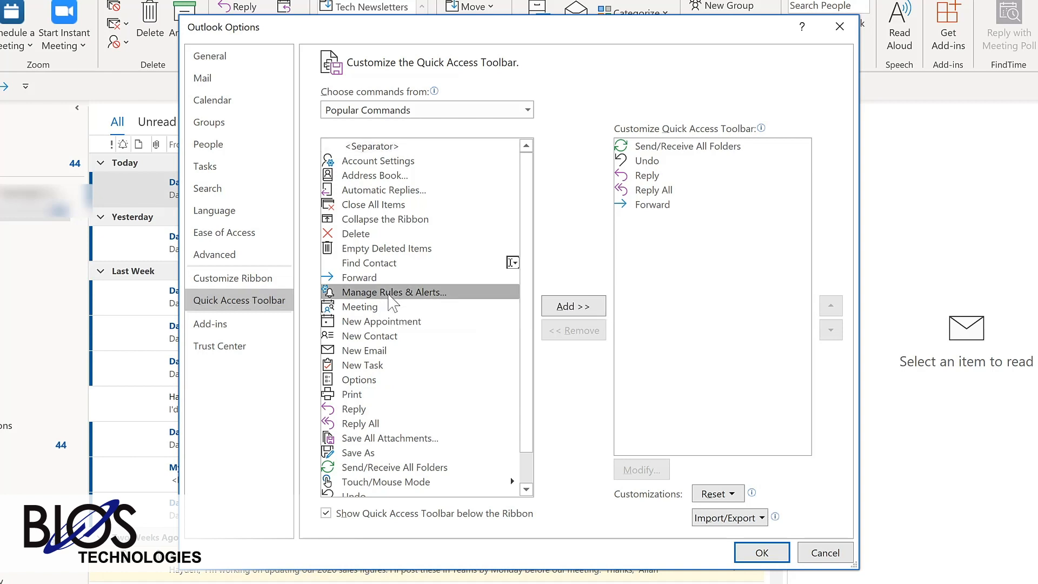
{"action": "left_click", "coordinate": [576, 311]}
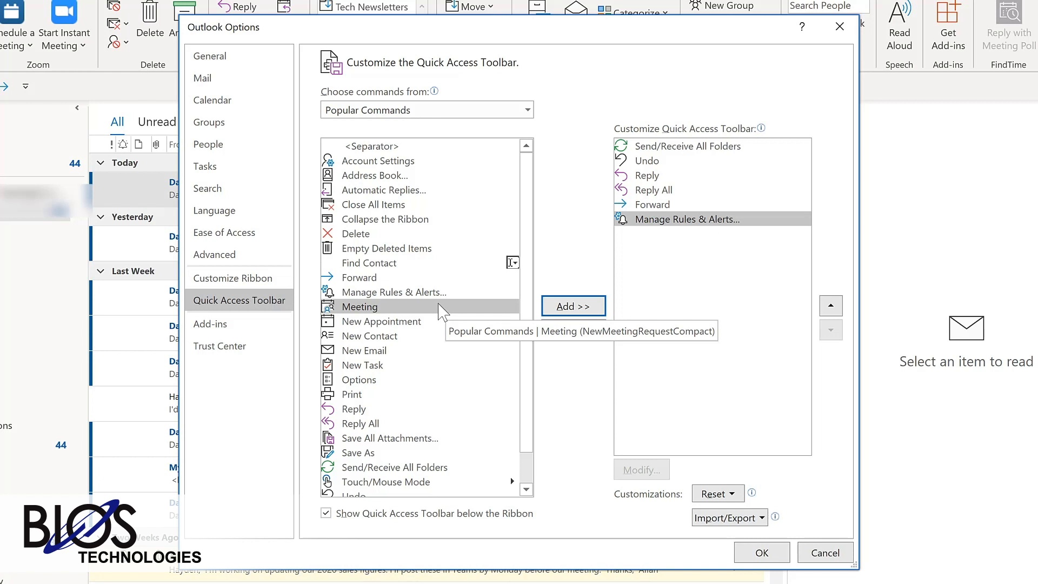
{"action": "left_click", "coordinate": [566, 308]}
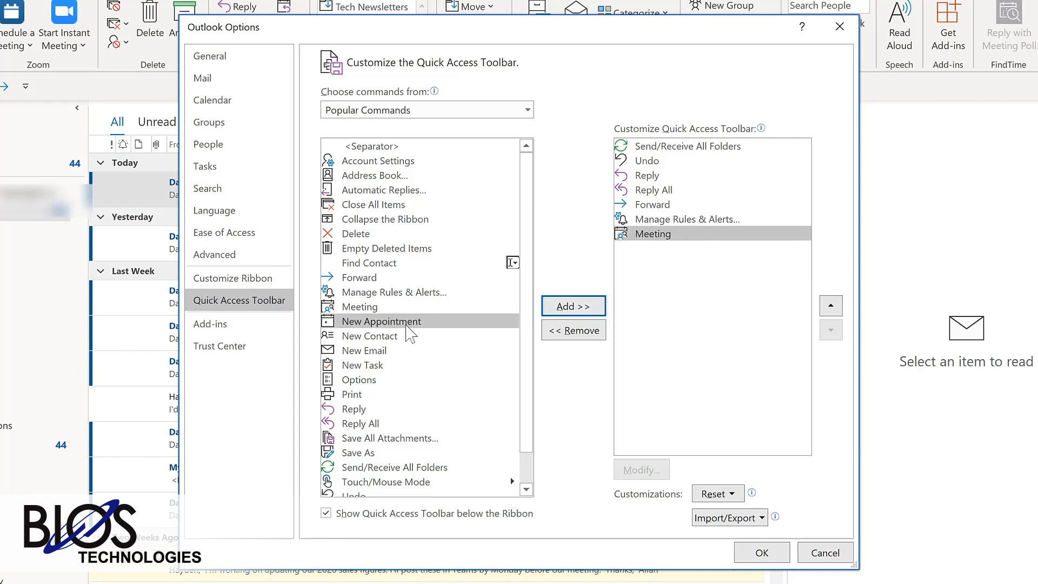
{"action": "left_click", "coordinate": [371, 351]}
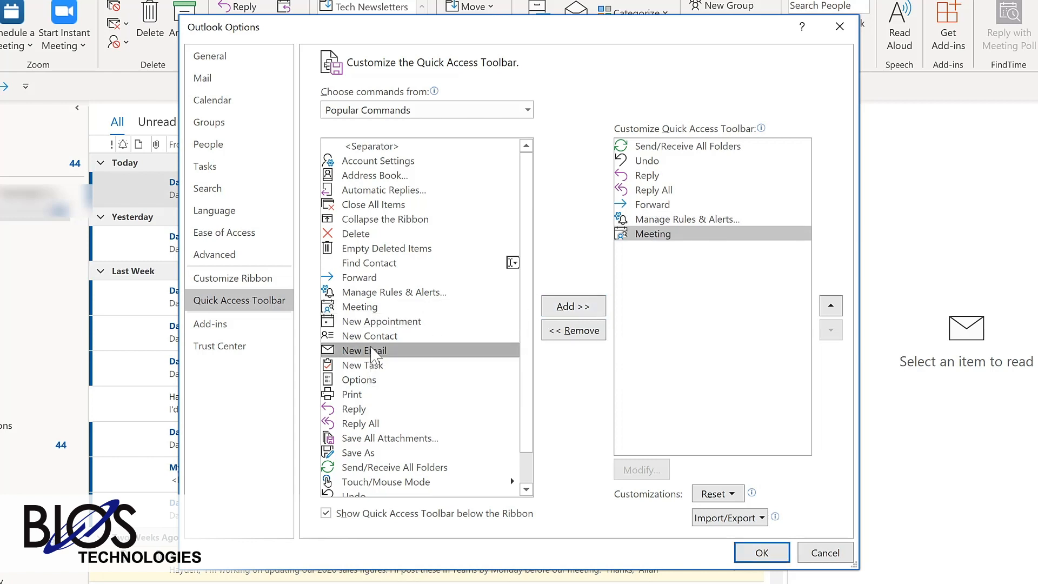
{"action": "double_click", "coordinate": [371, 351]}
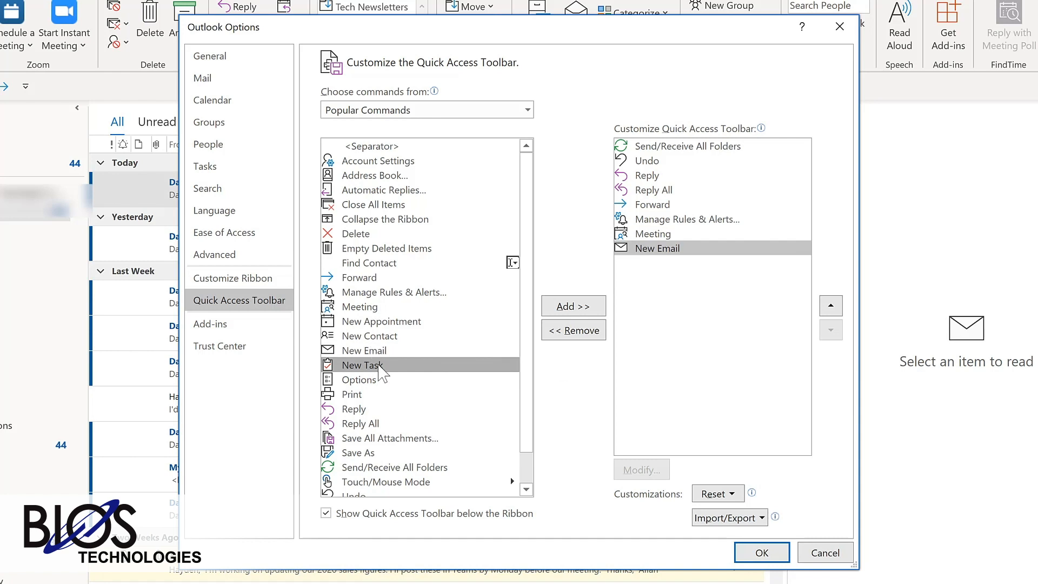
{"action": "double_click", "coordinate": [381, 366]}
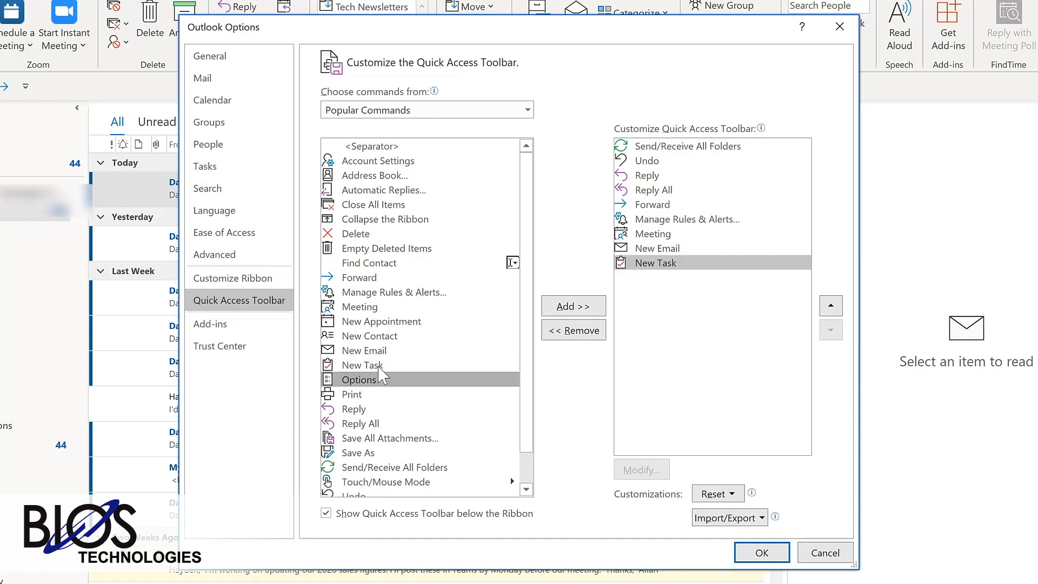
Move New Email up two places in the Quick Access Toolbar order, directly after Forward.
{"action": "left_click", "coordinate": [528, 111]}
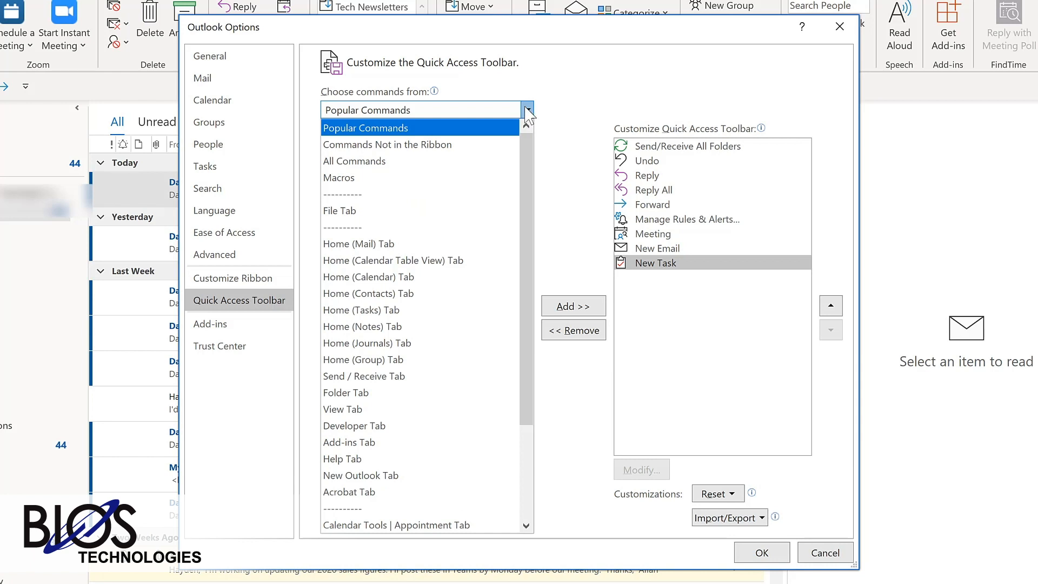
{"action": "left_click", "coordinate": [697, 253]}
{"action": "left_click", "coordinate": [695, 248]}
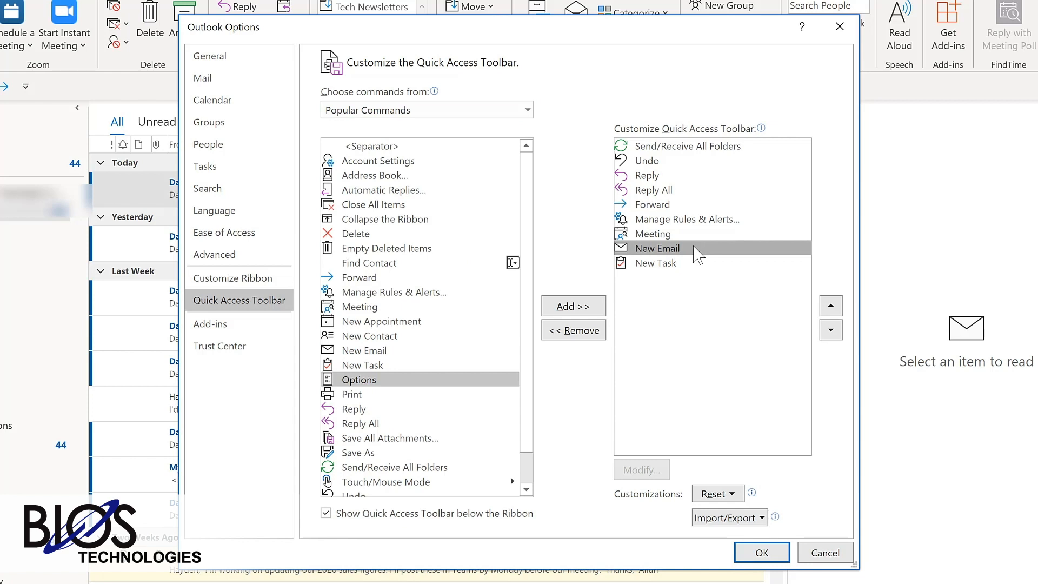
{"action": "double_click", "coordinate": [831, 307]}
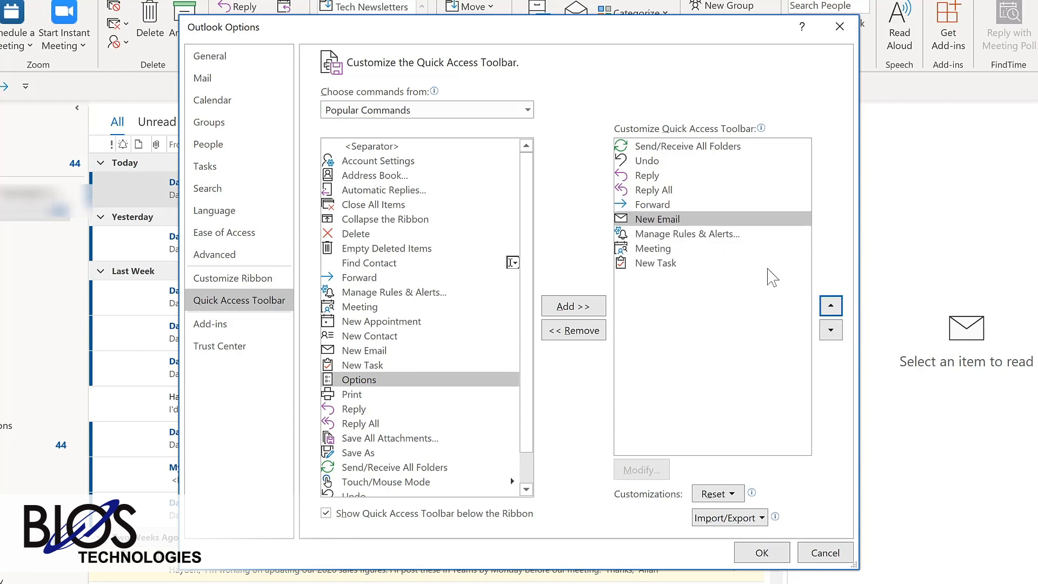